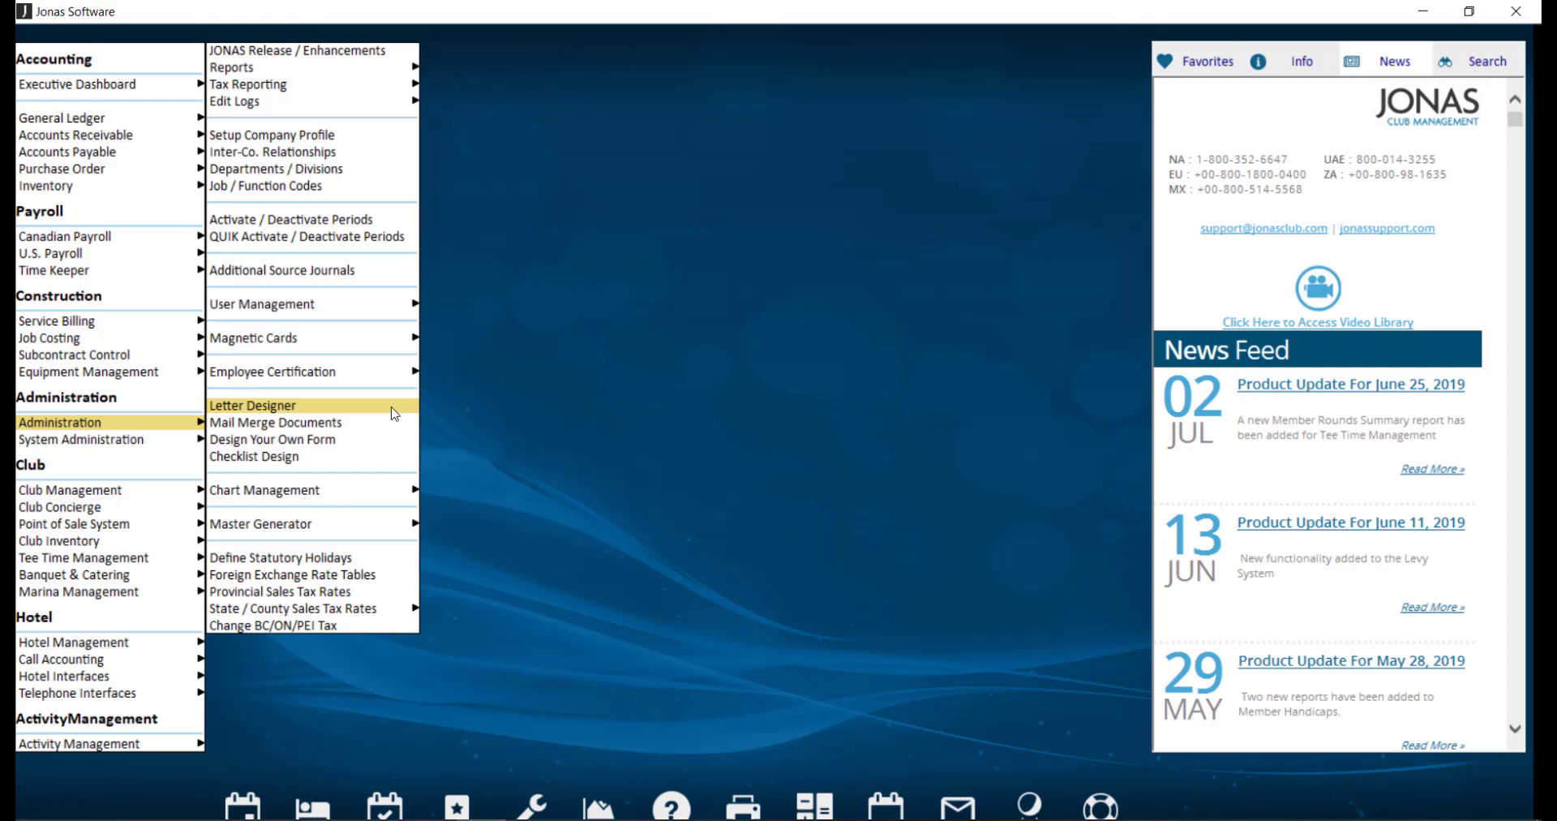
Load the EMAILCHIT letter from the E - POS Free Form Letter list in the letter designer.
{"action": "left_click", "coordinate": [394, 409]}
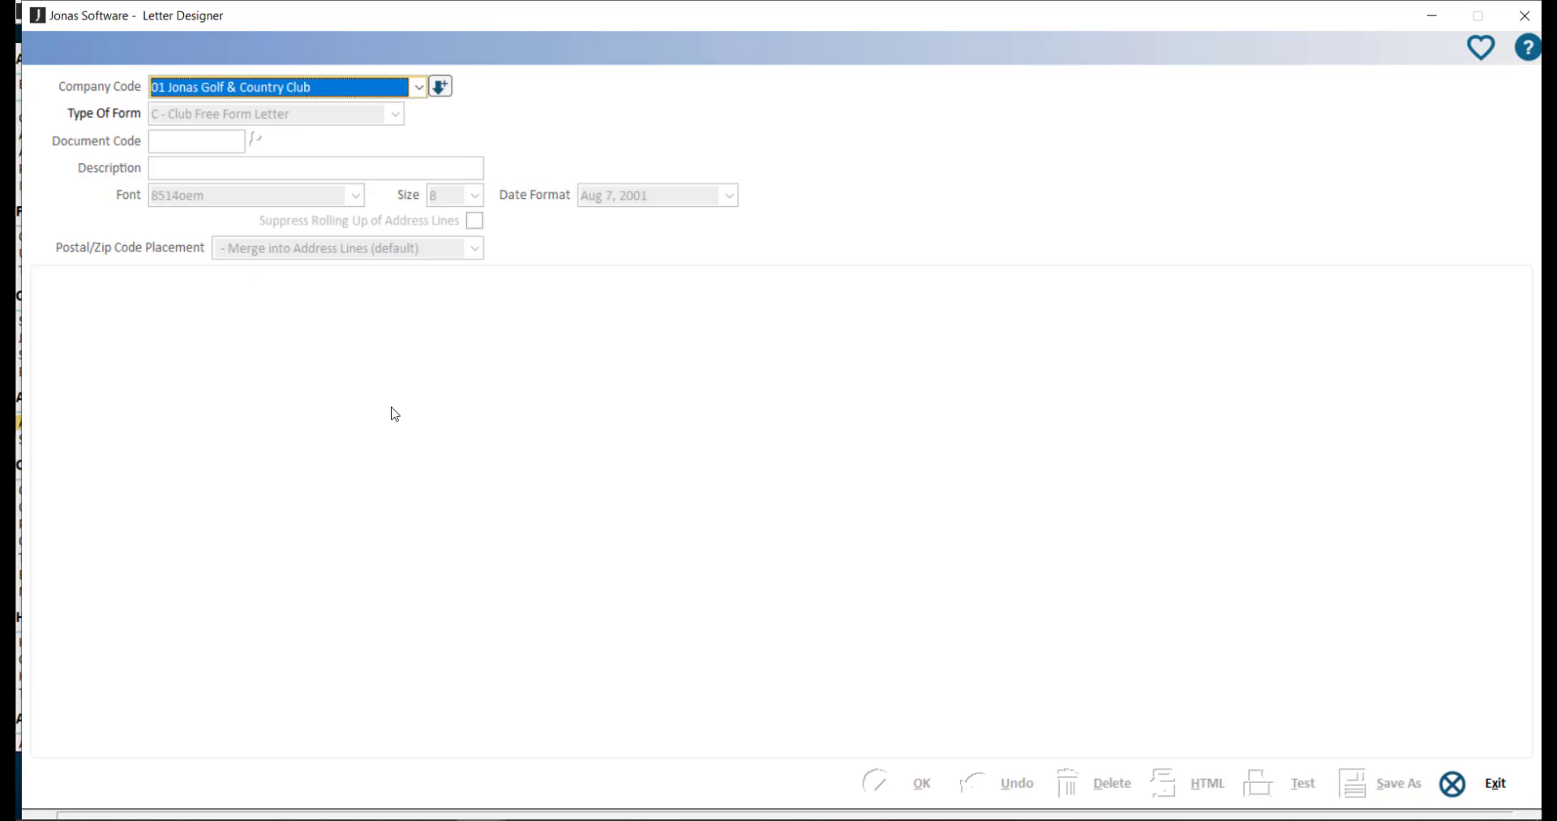
{"action": "key", "text": "Tab"}
{"action": "key", "text": "alt+Down"}
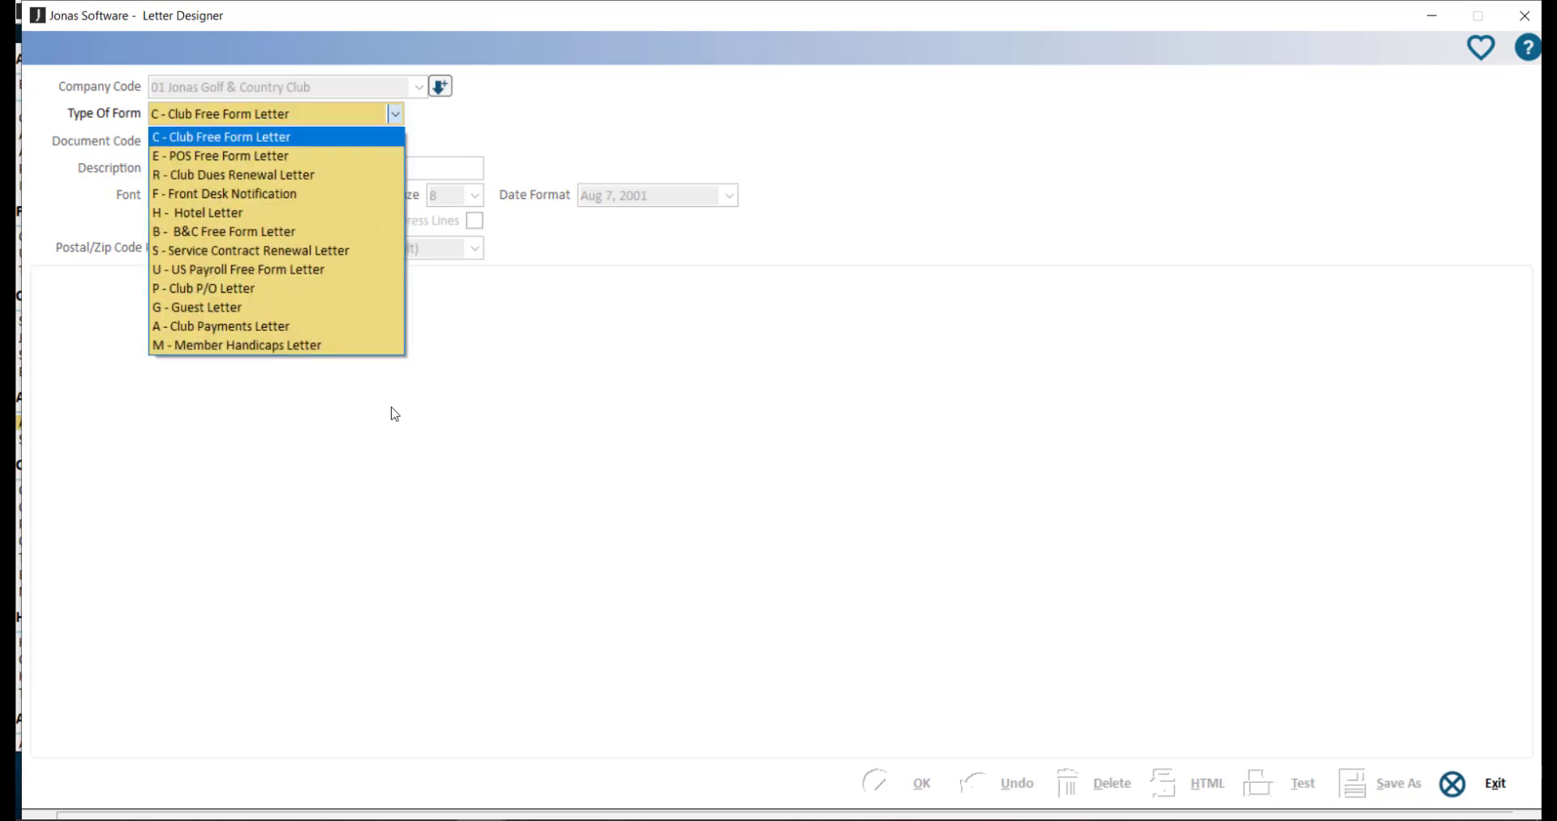
{"action": "key", "text": "Down"}
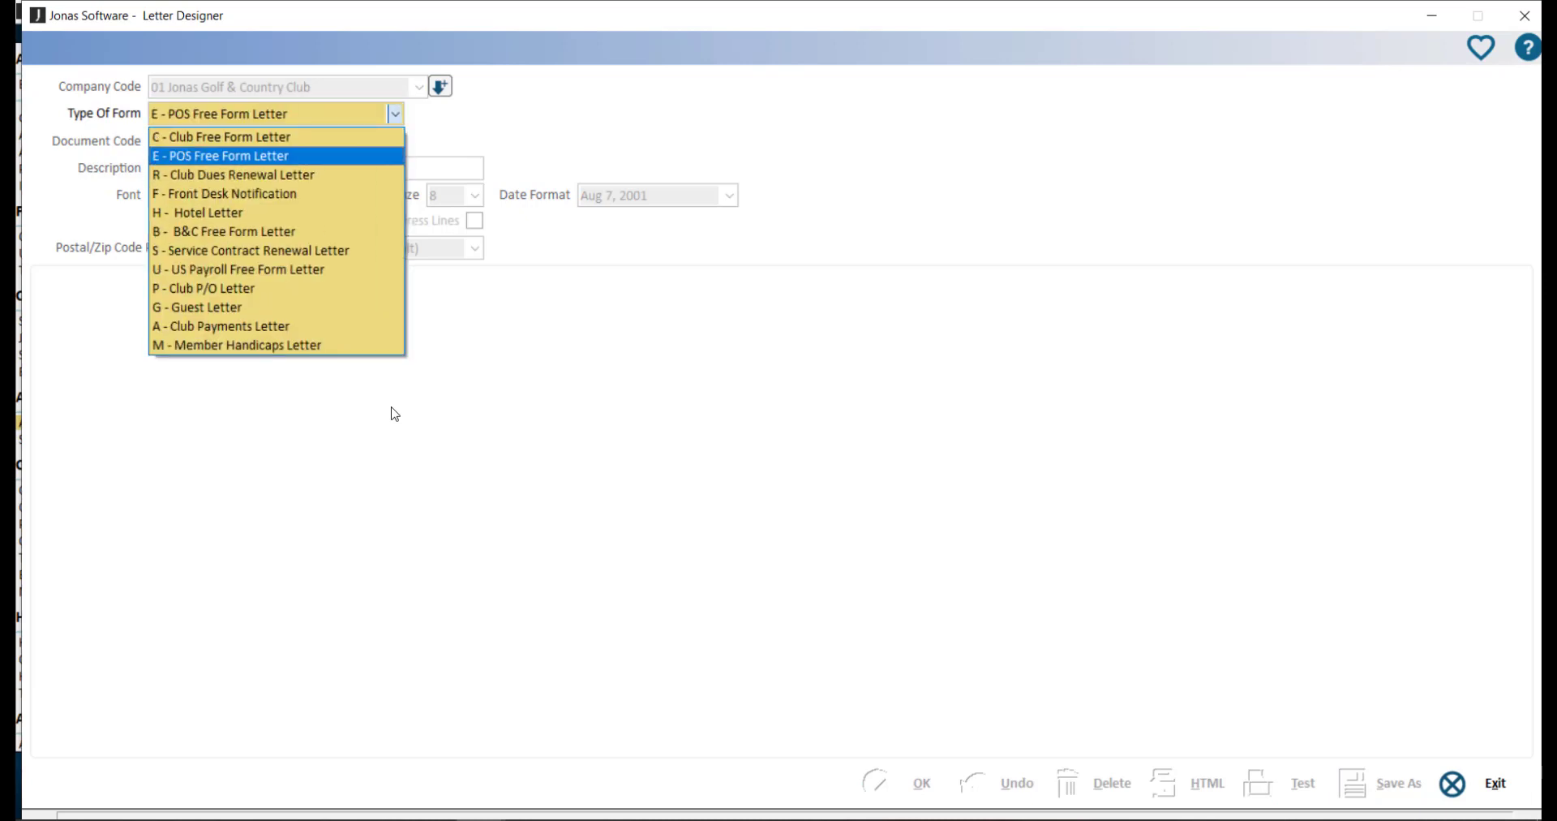
{"action": "key", "text": "Return"}
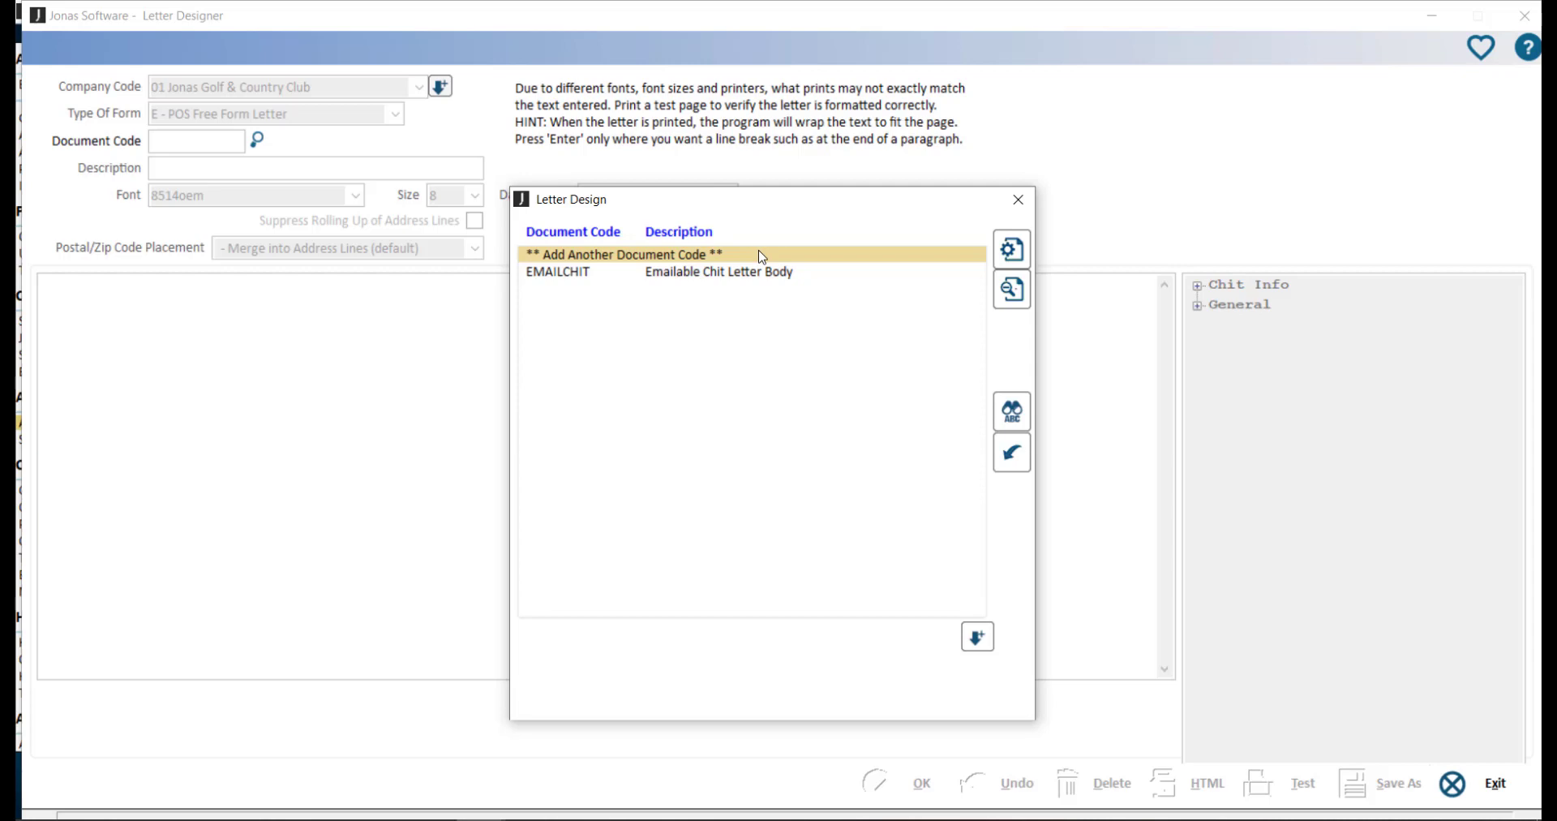
{"action": "double_click", "coordinate": [813, 275]}
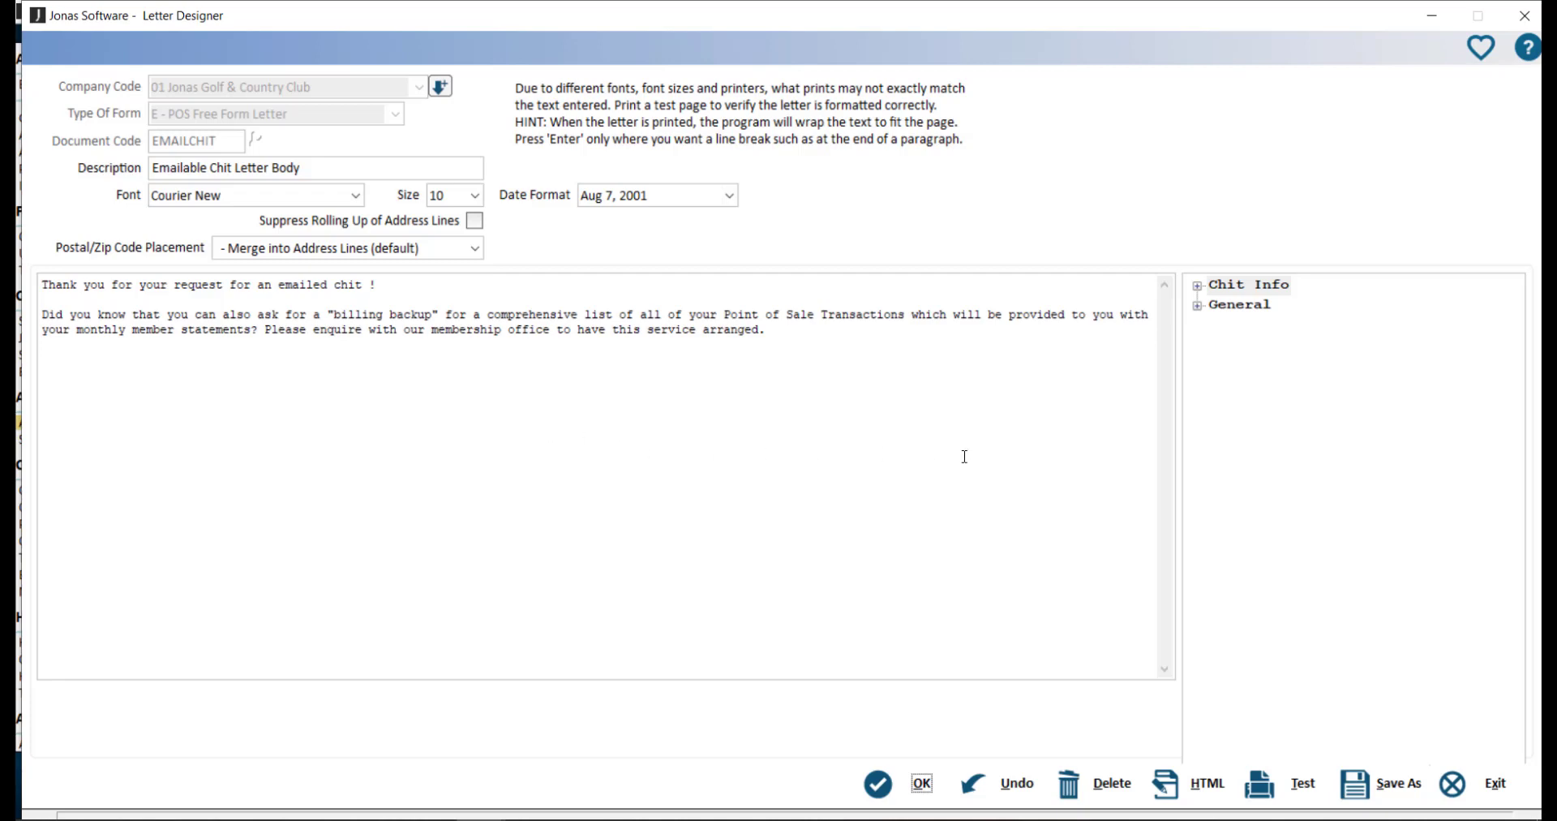
Add a '<<title>> <<surname>>,' greeting line above the EMAILCHIT thank-you text.
{"action": "left_click", "coordinate": [1197, 285]}
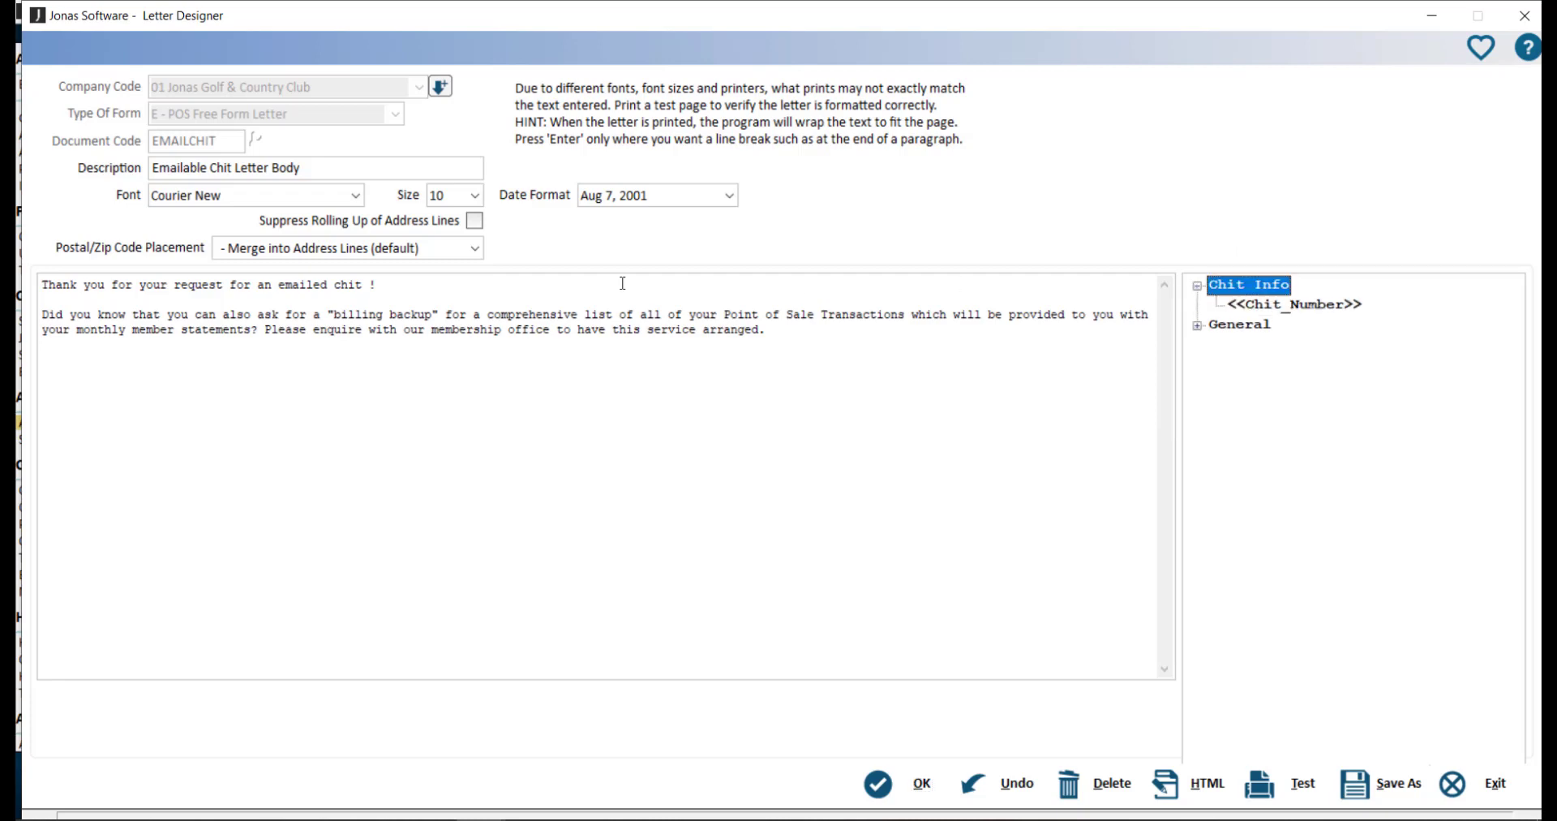
{"action": "left_click", "coordinate": [50, 286]}
{"action": "key", "text": "Return"}
{"action": "key", "text": "Return"}
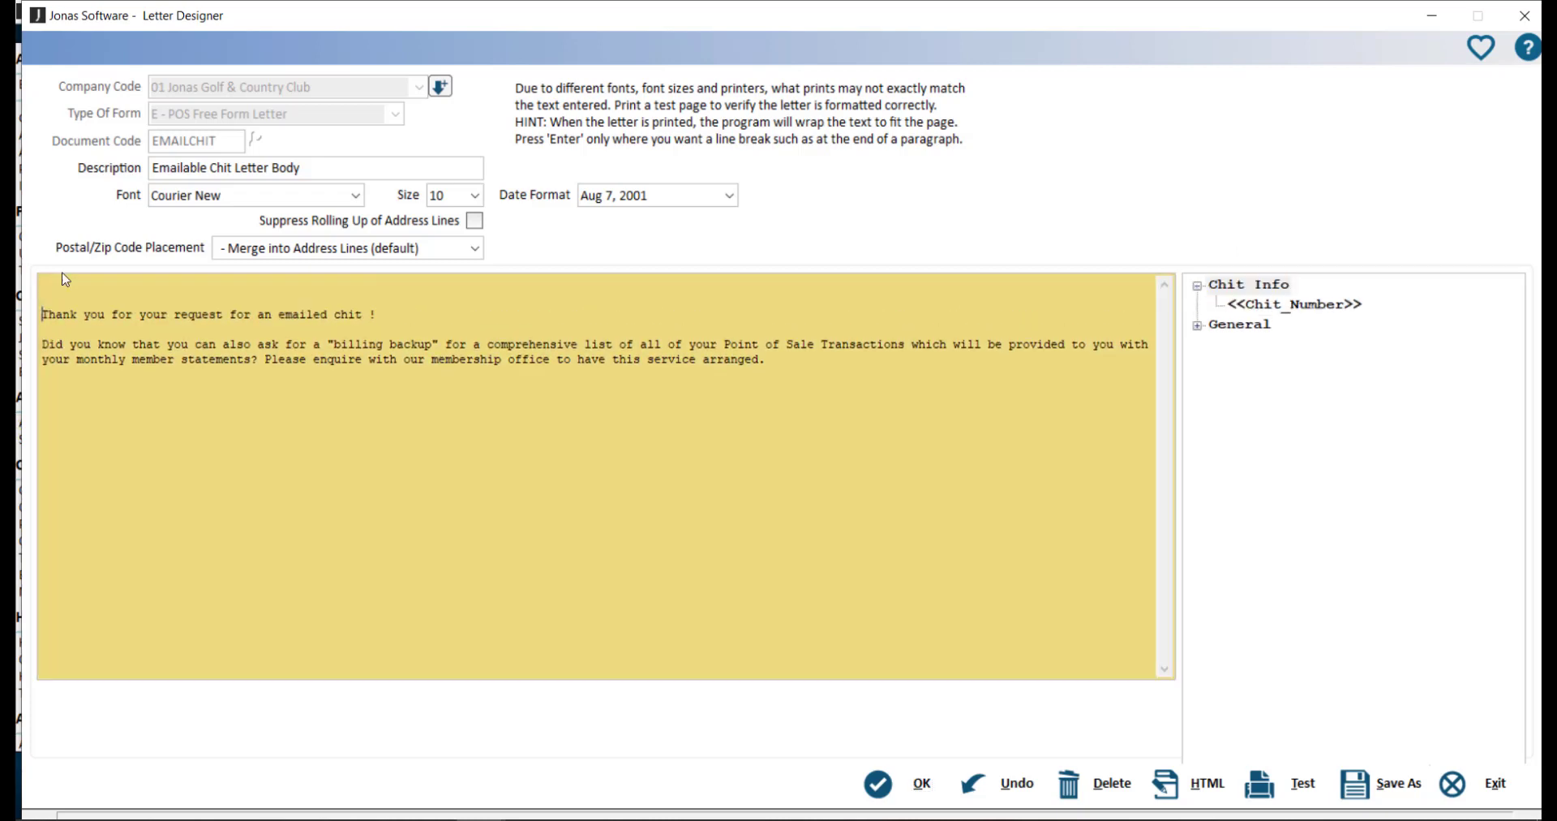
{"action": "key", "text": "Up"}
{"action": "key", "text": "Up"}
{"action": "left_click", "coordinate": [1198, 325]}
{"action": "left_click_drag", "start_coordinate": [1285, 344], "coordinate": [156, 292]}
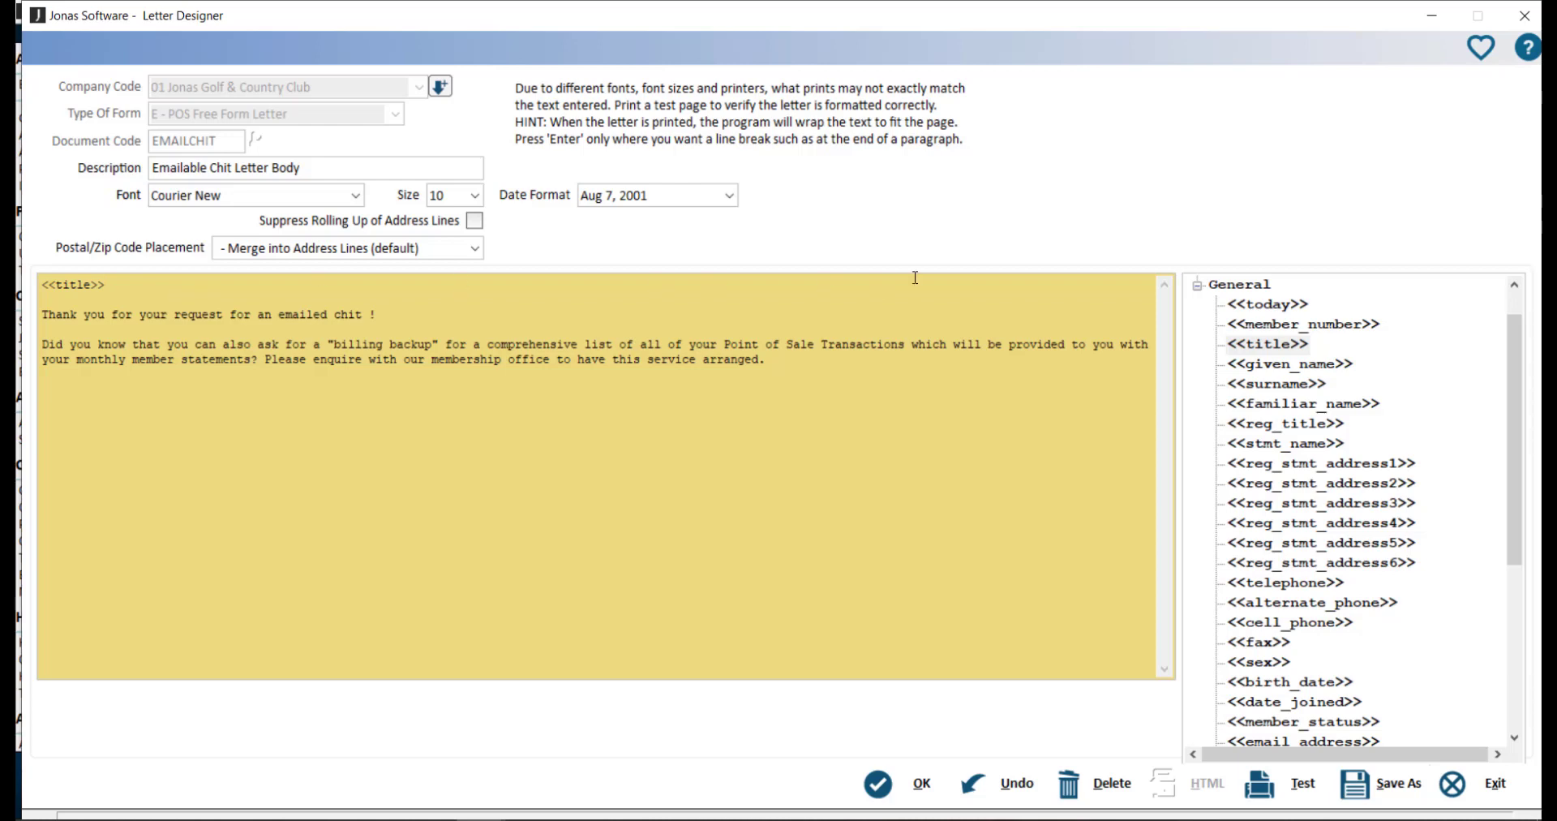
{"action": "left_click_drag", "start_coordinate": [1307, 379], "coordinate": [520, 286]}
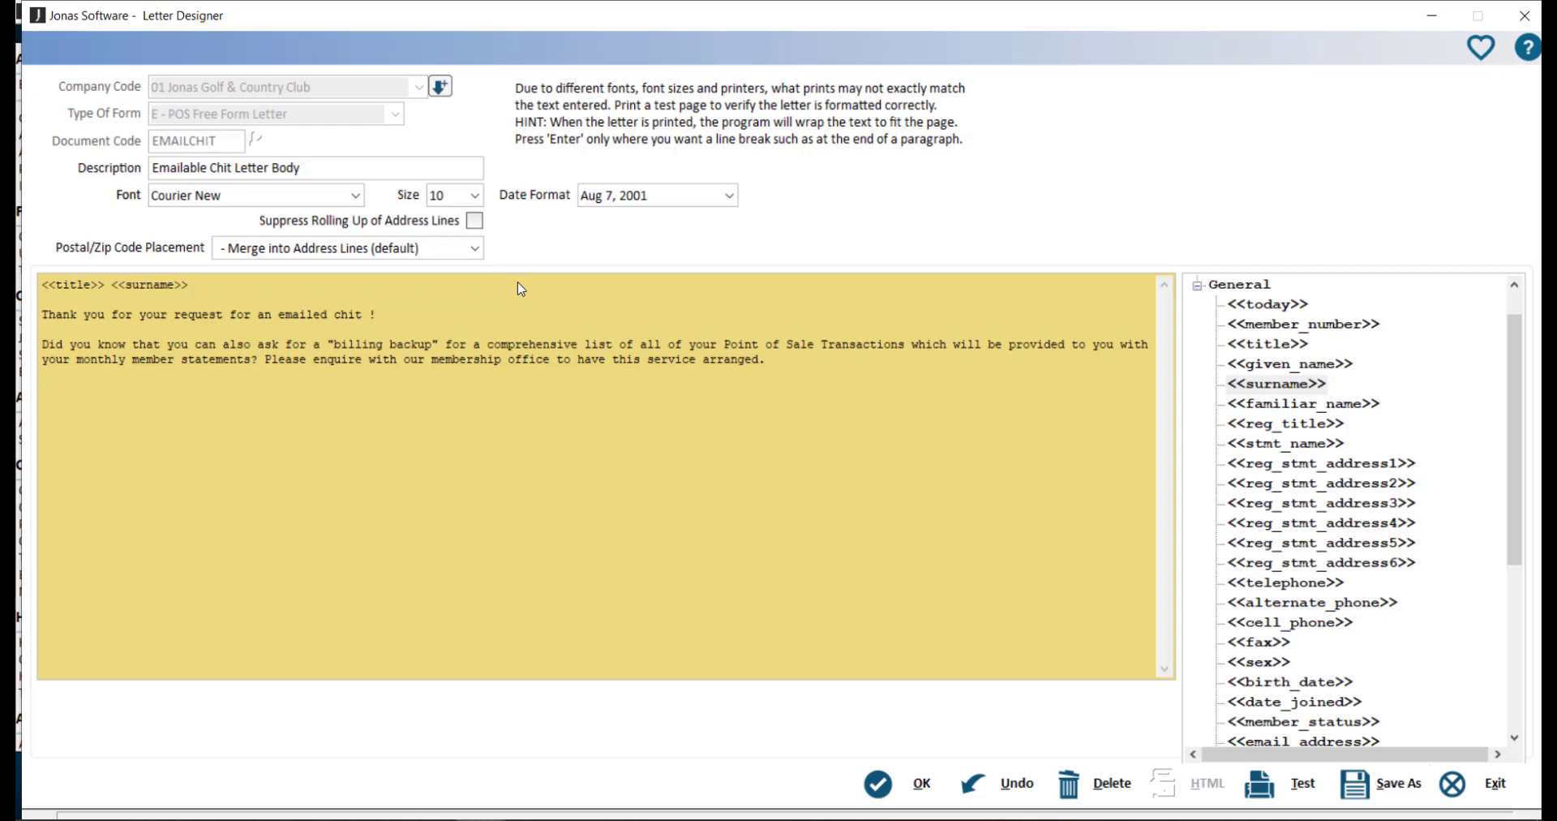
{"action": "type", "text": ","}
Save the EMAILCHIT letter changes and close the letter lookup.
{"action": "left_click", "coordinate": [917, 799]}
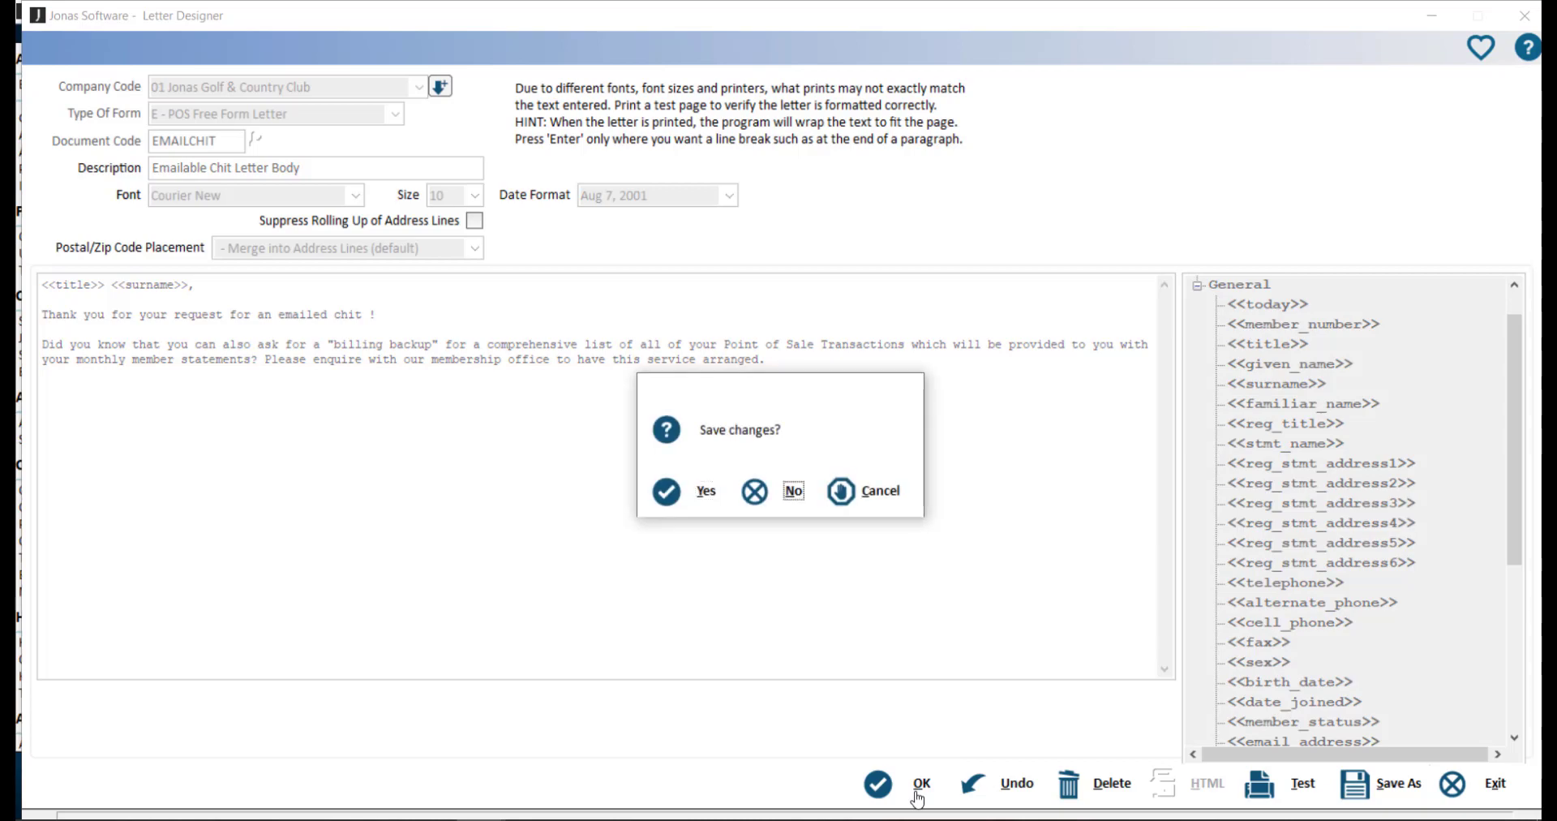
{"action": "key", "text": "Return"}
{"action": "key", "text": "Escape"}
{"action": "key", "text": "Escape"}
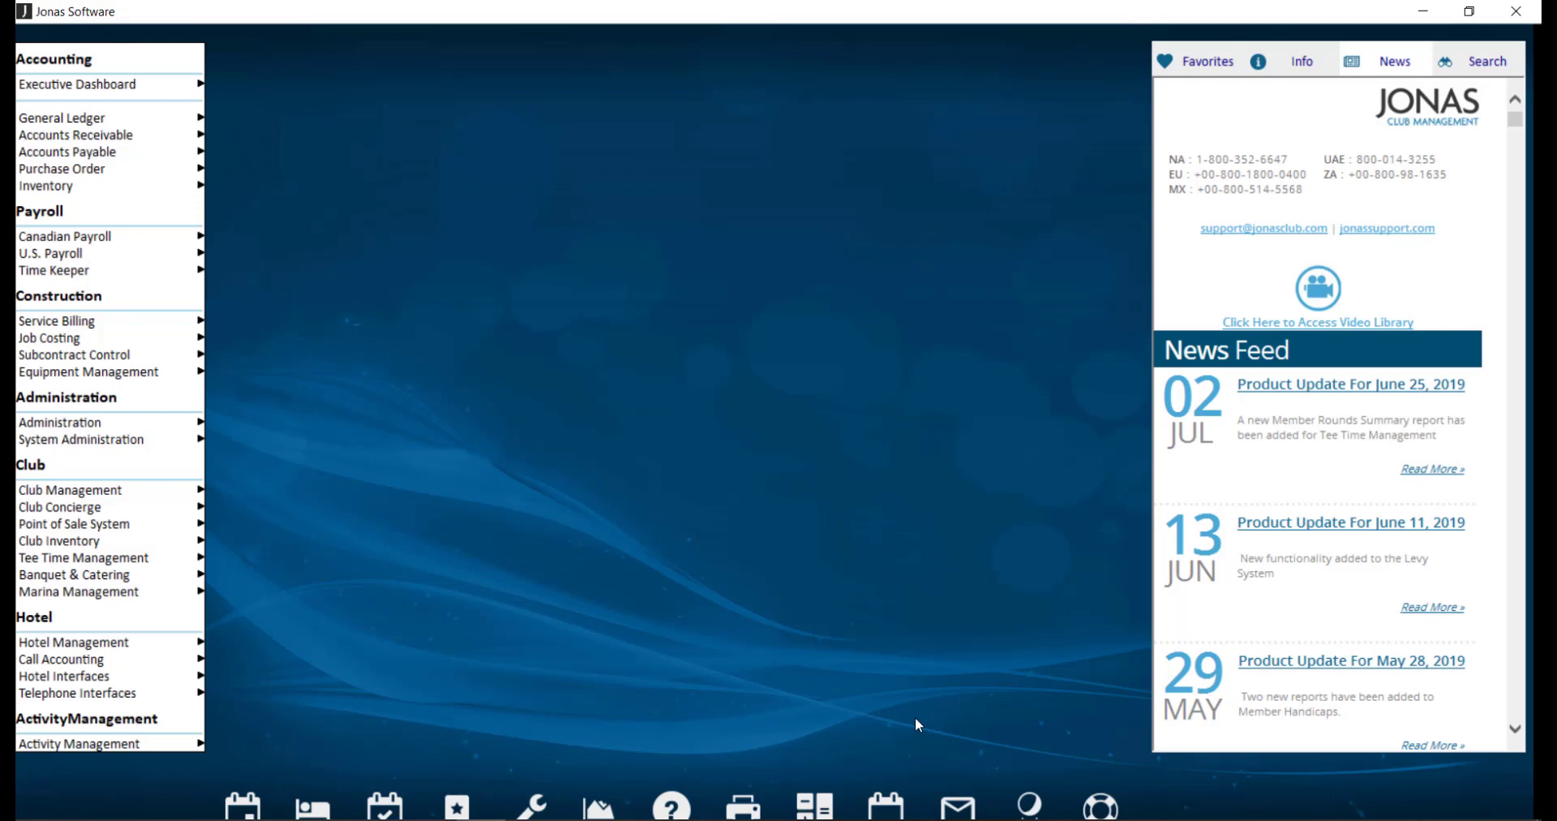
Open the Point of Sale Design Your Own Form designer for chit designs.
{"action": "left_click", "coordinate": [89, 525]}
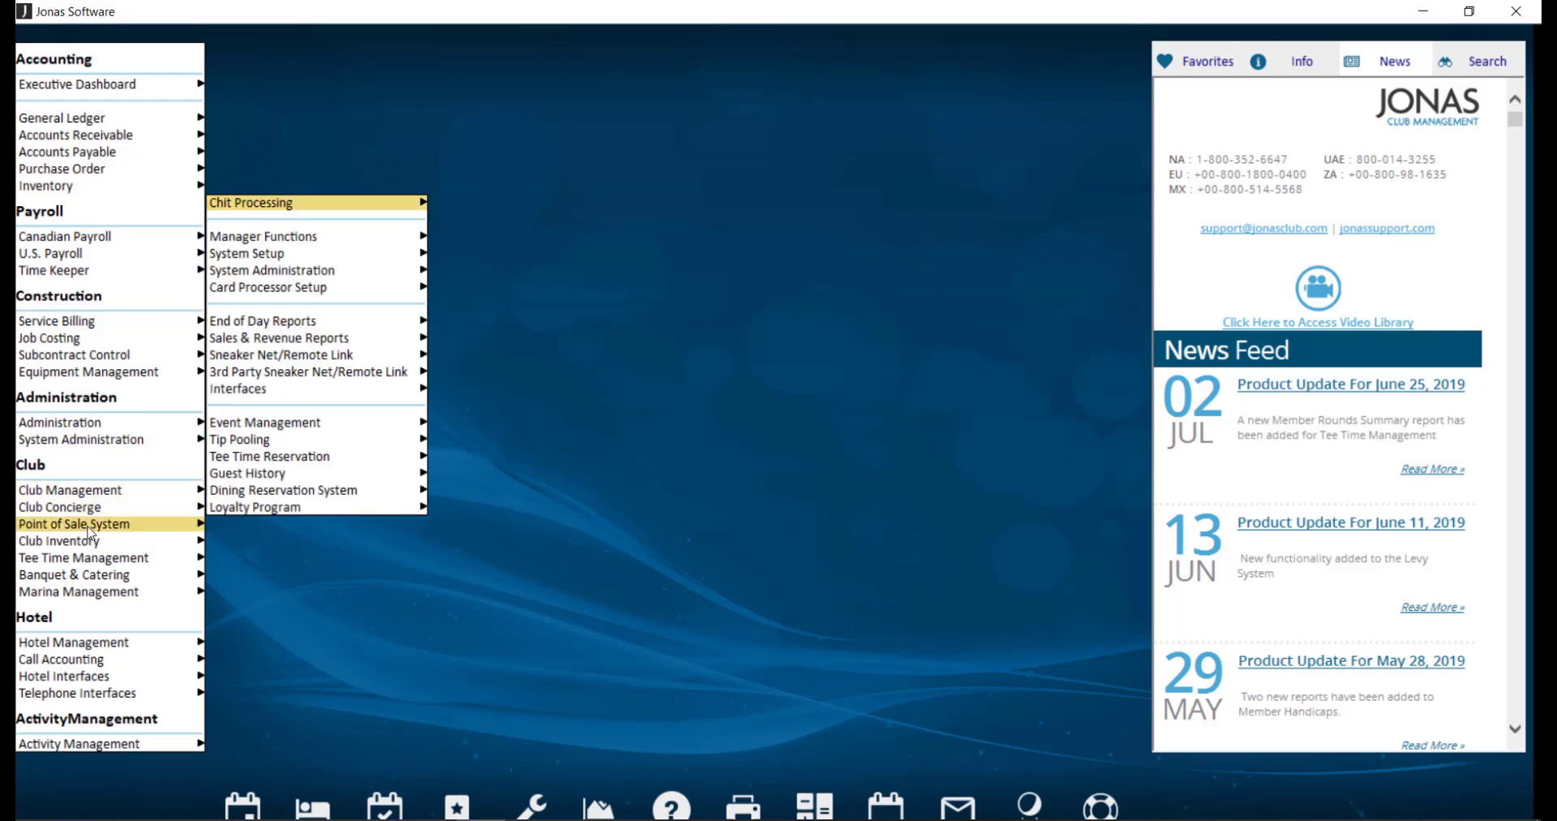
{"action": "left_click", "coordinate": [308, 255]}
{"action": "left_click", "coordinate": [580, 441]}
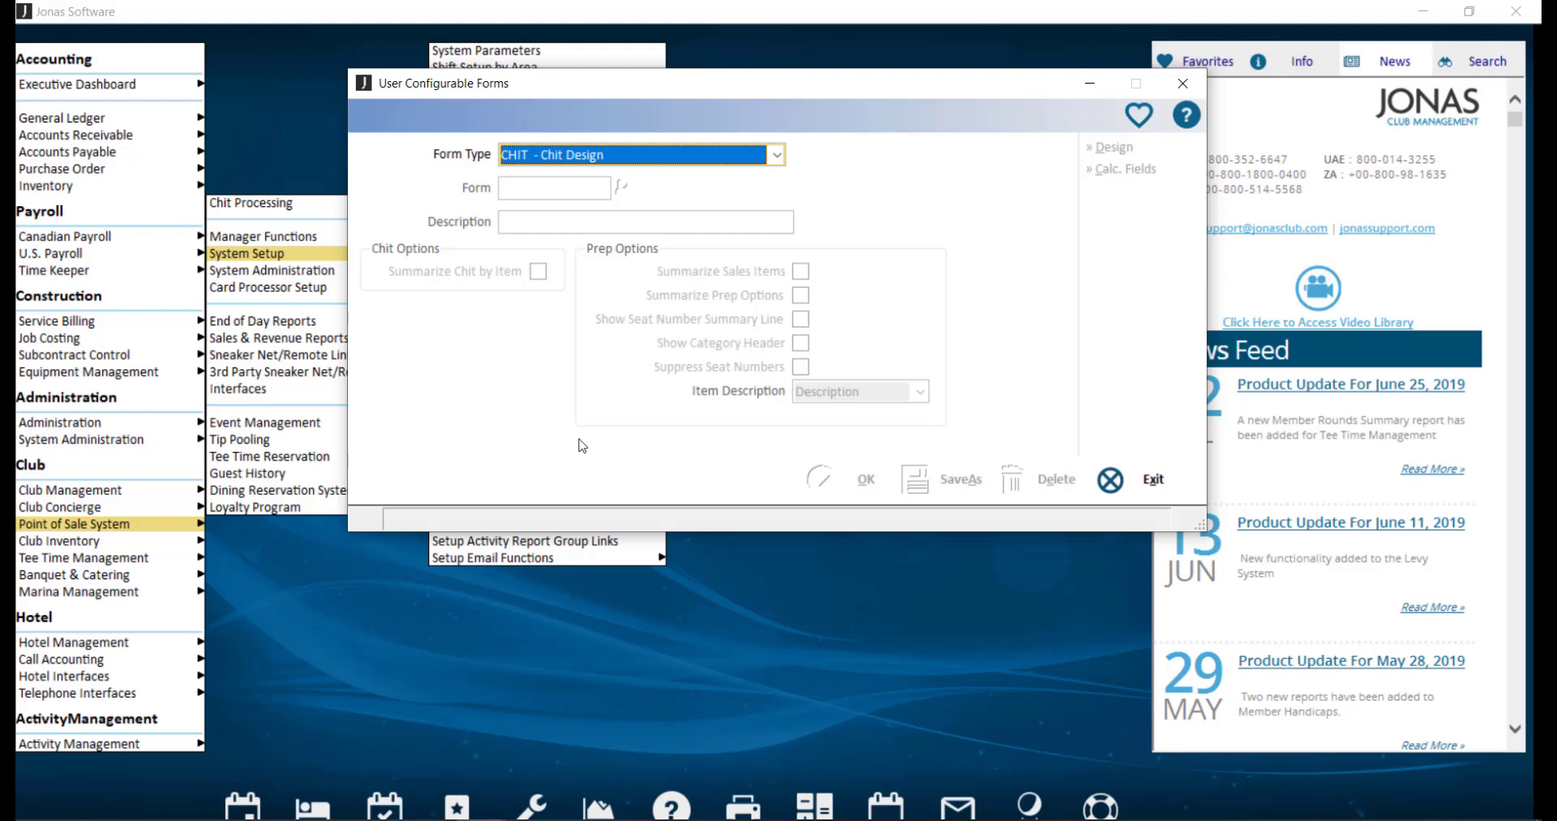
Load the ~SAMPLE CHIT design and acknowledge the sample-form warning.
{"action": "key", "text": "Tab"}
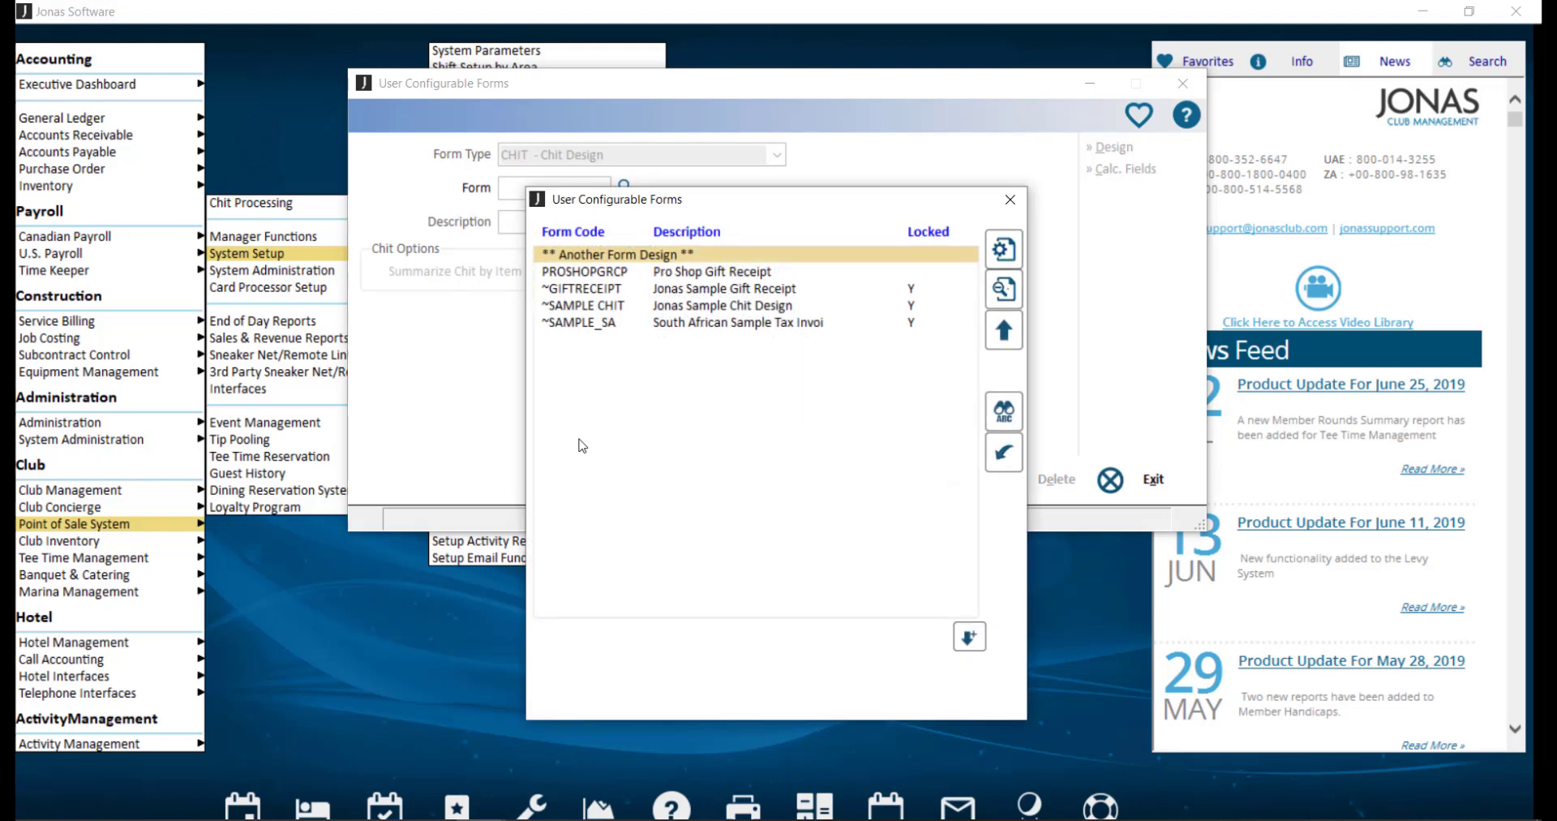
{"action": "key", "text": "Down"}
{"action": "key", "text": "Down"}
{"action": "key", "text": "Down"}
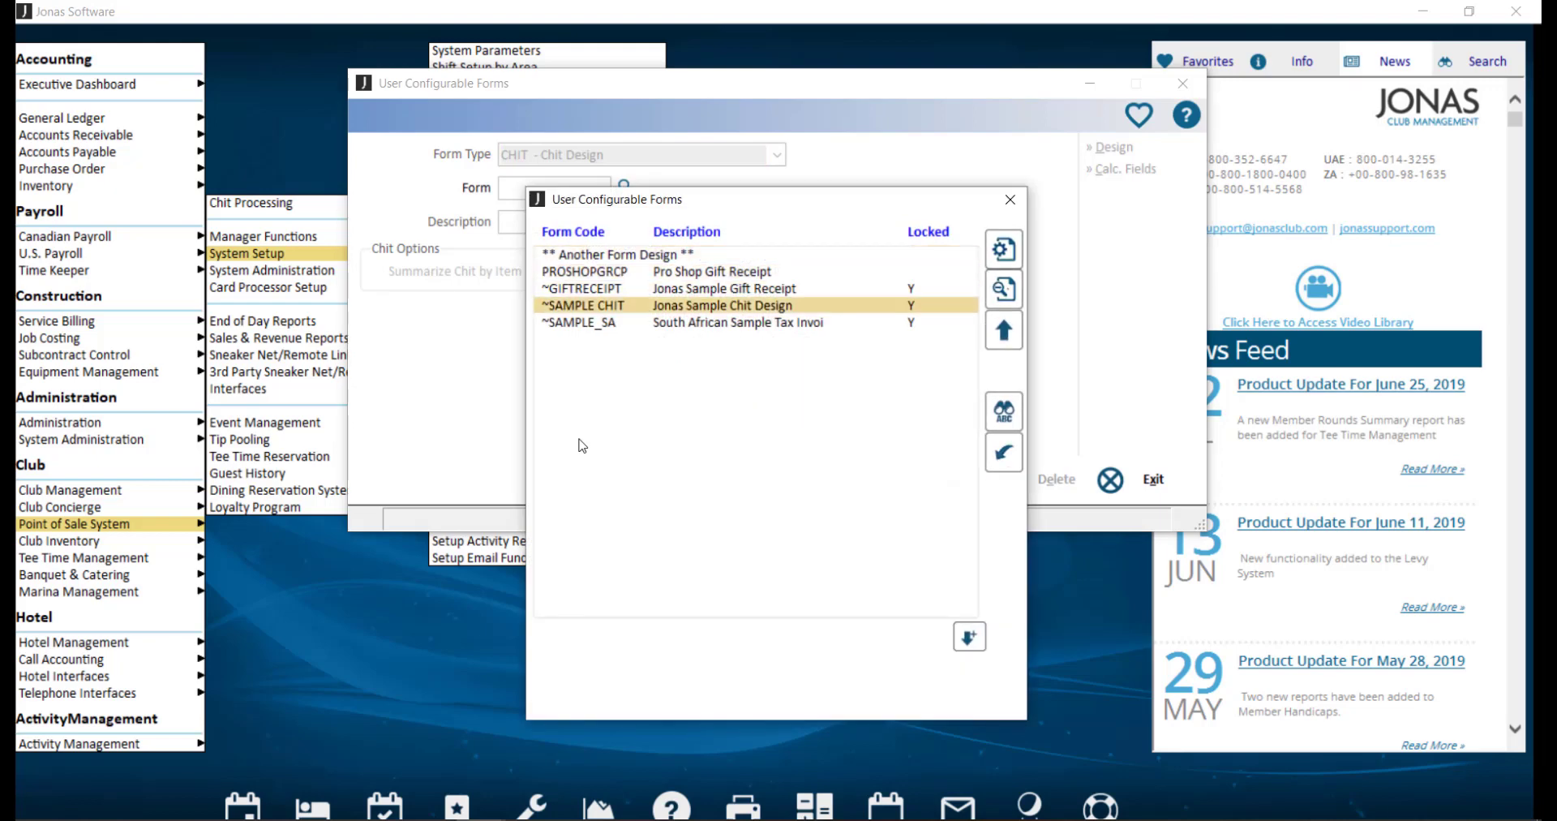
{"action": "key", "text": "Return"}
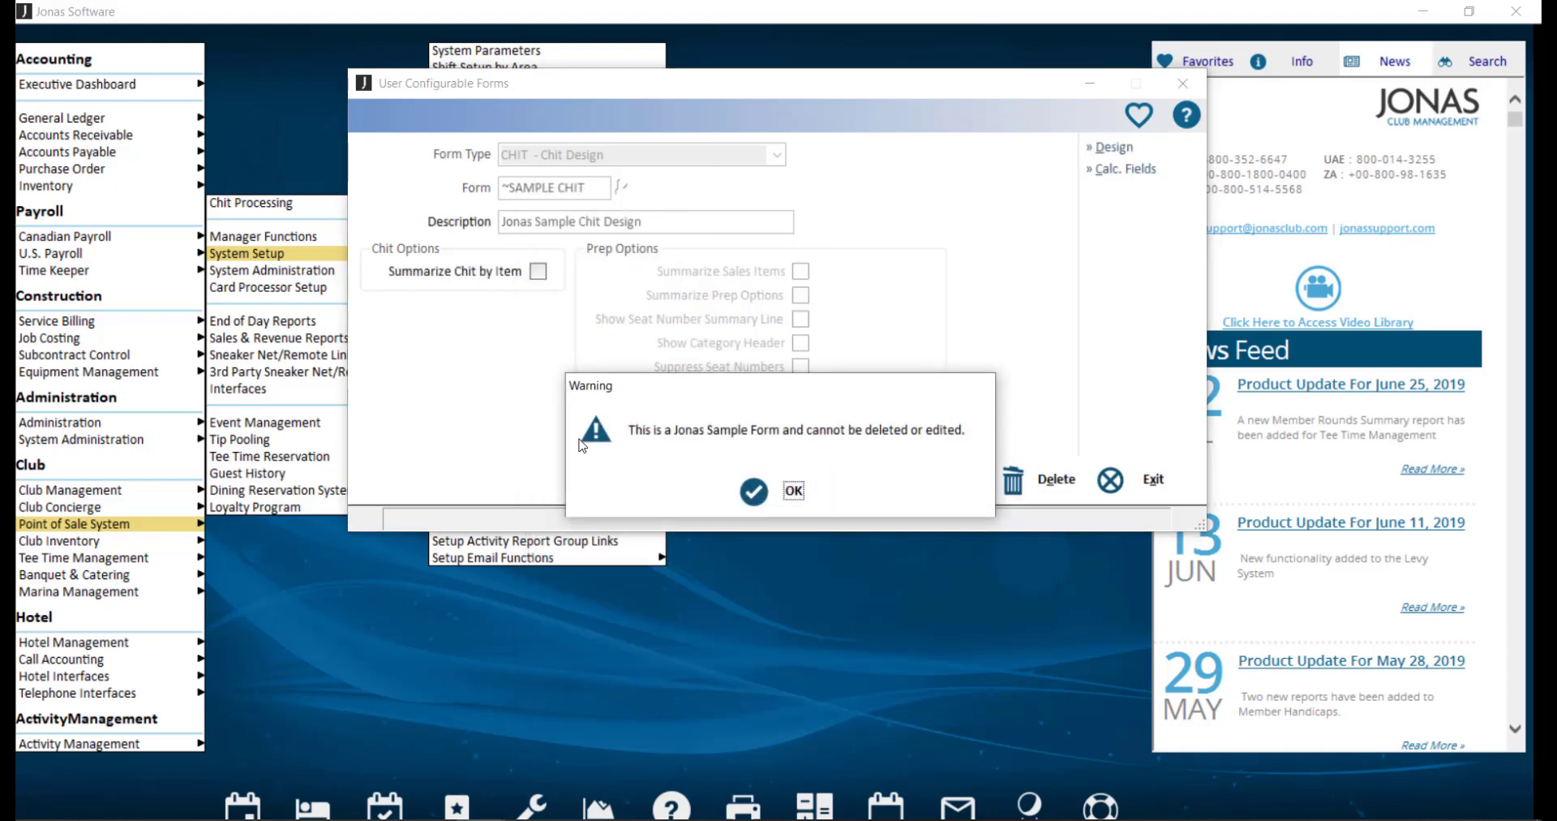
{"action": "key", "text": "Return"}
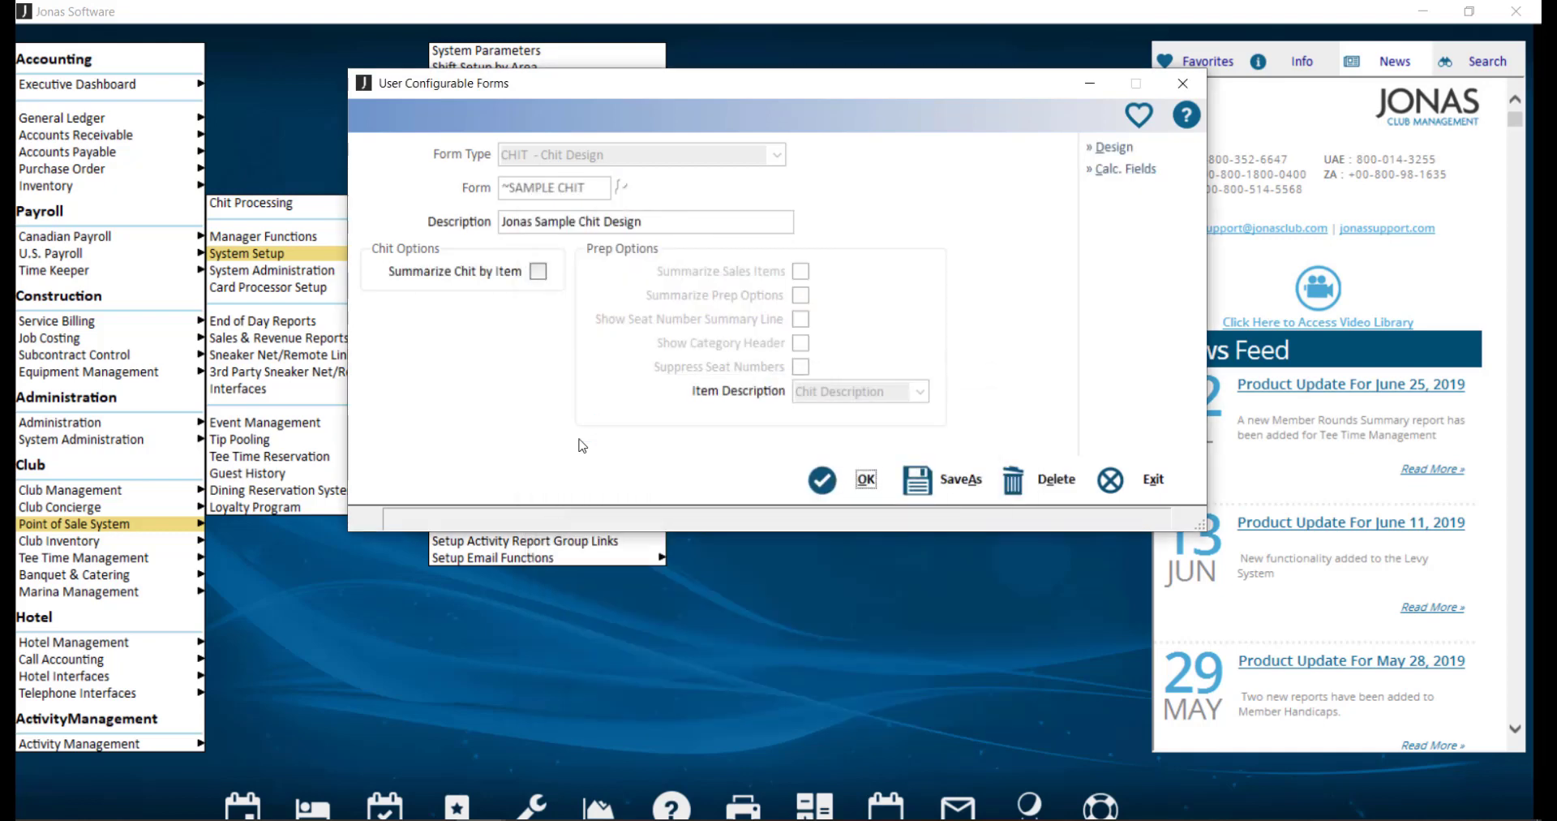
Save the sample chit as a new Email Design form coded EMAIL.
{"action": "left_click", "coordinate": [947, 491]}
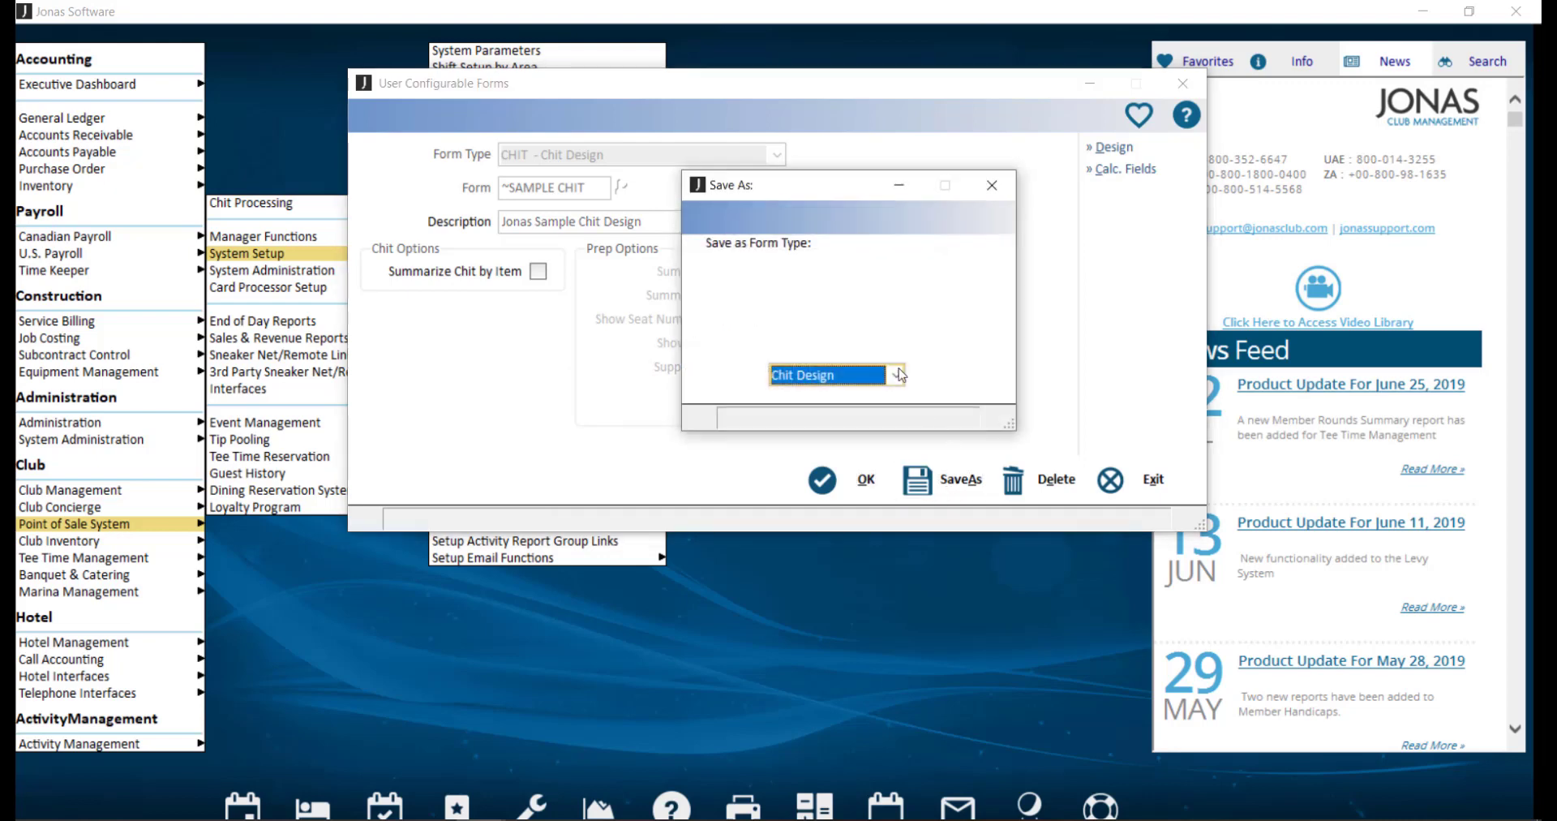
{"action": "left_click", "coordinate": [896, 375]}
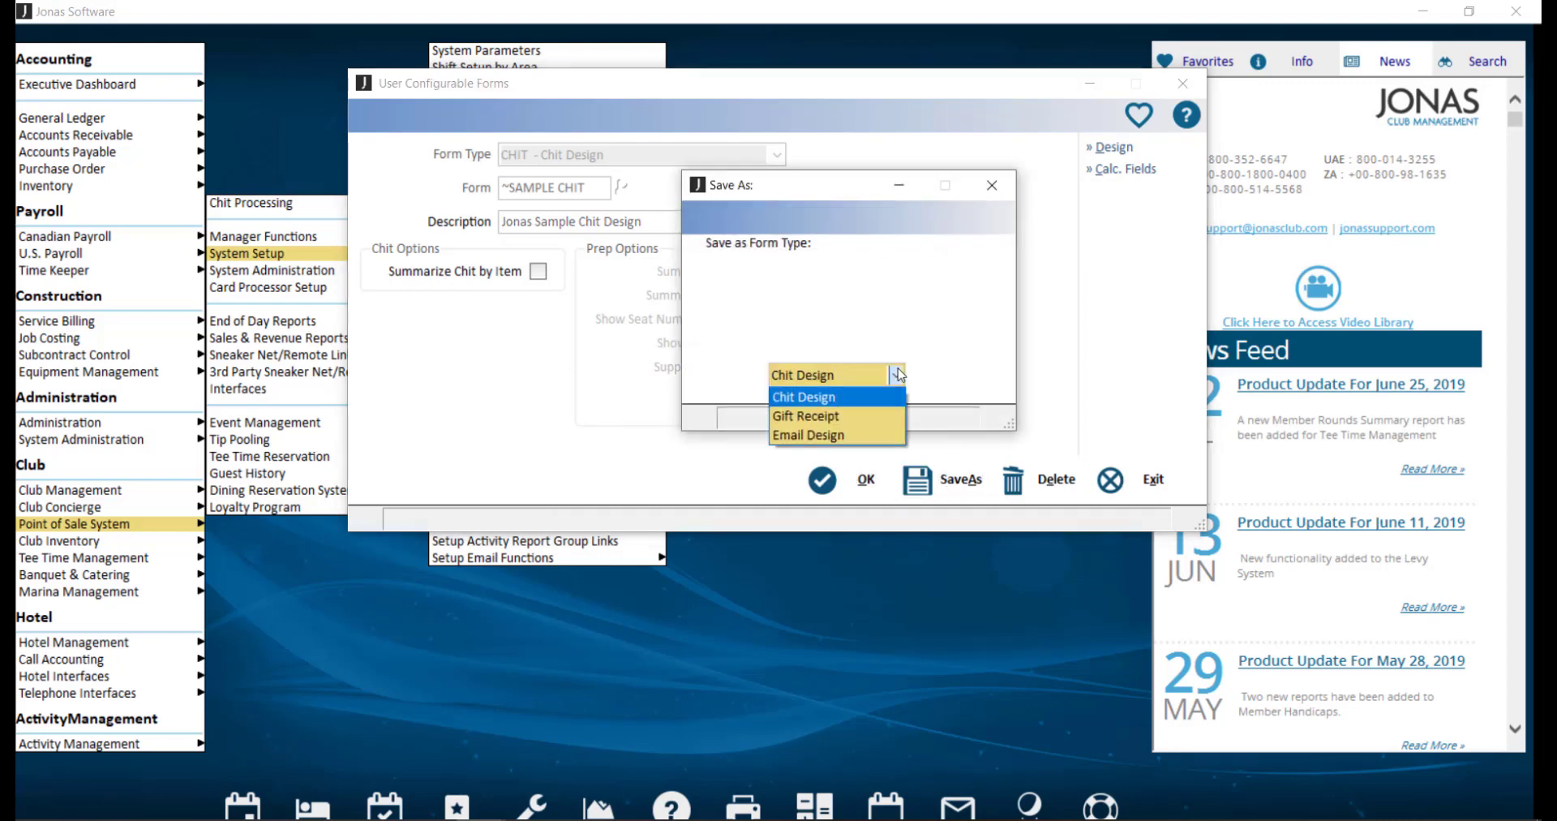
{"action": "left_click", "coordinate": [899, 436]}
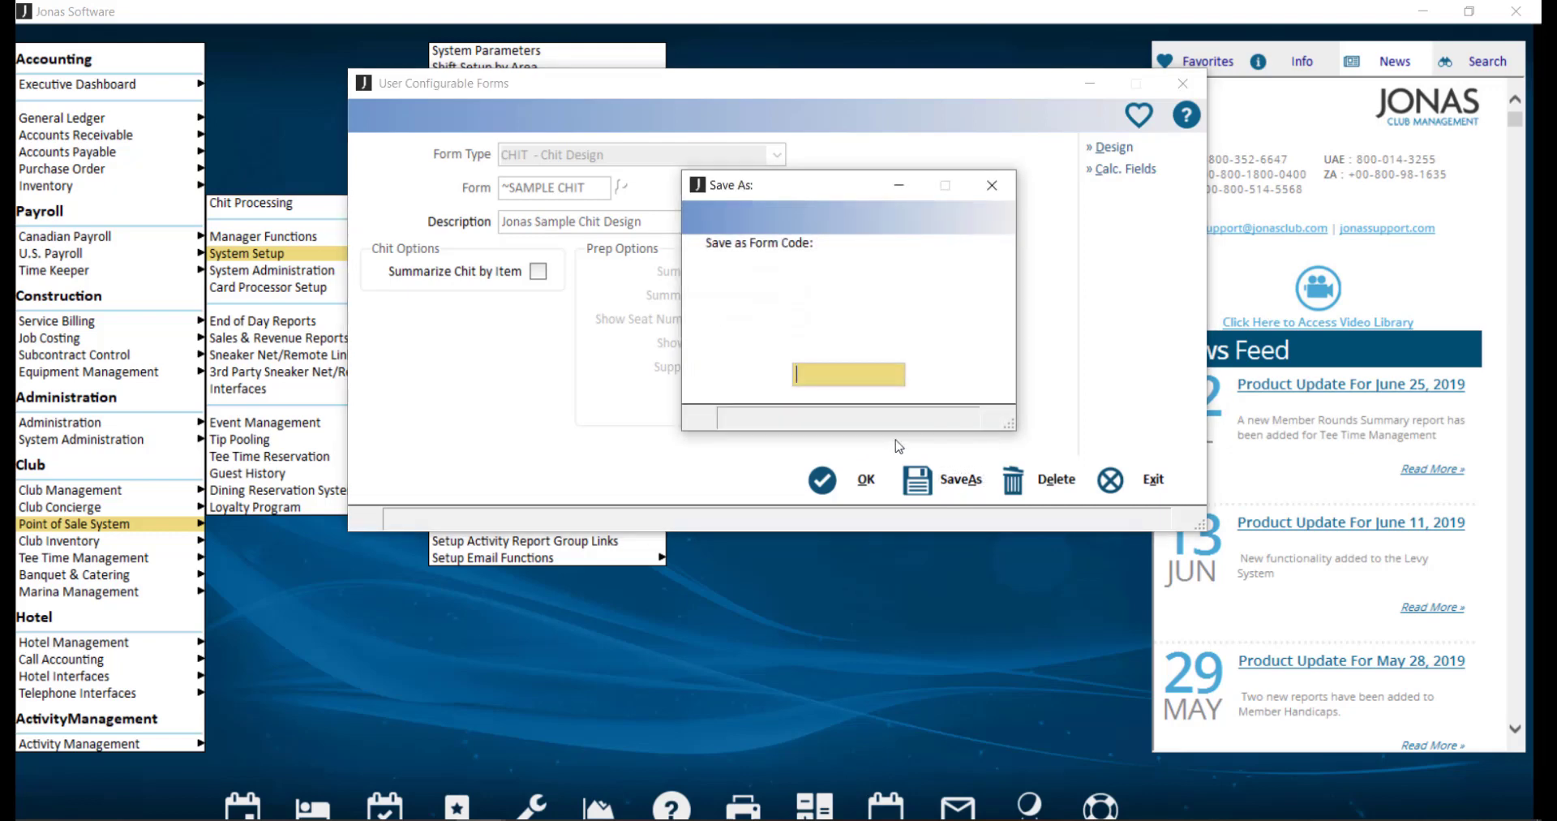
{"action": "type", "text": "EMA"}
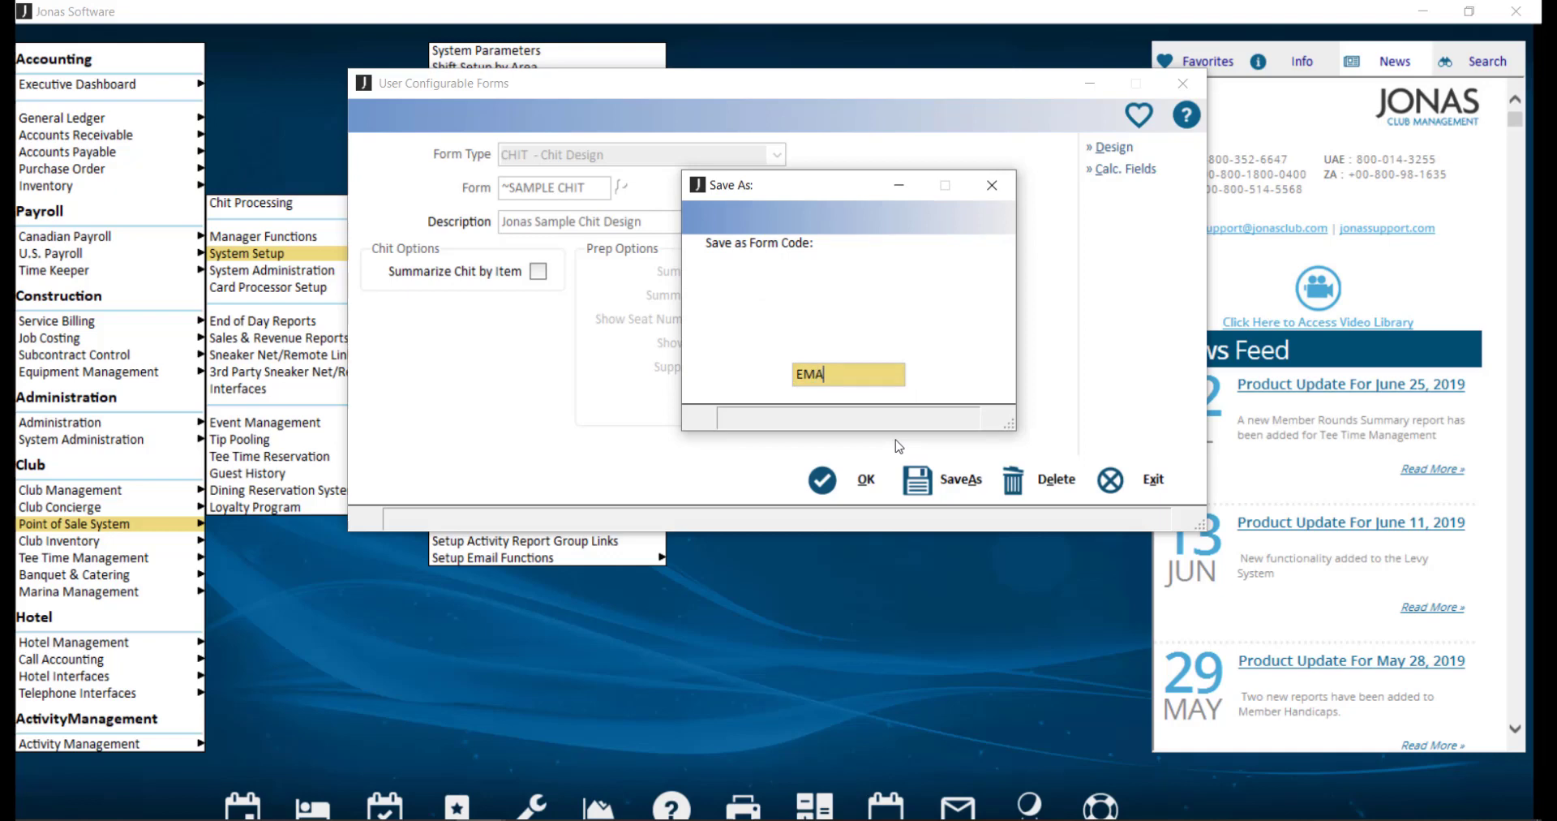
{"action": "type", "text": "IL"}
{"action": "key", "text": "Return"}
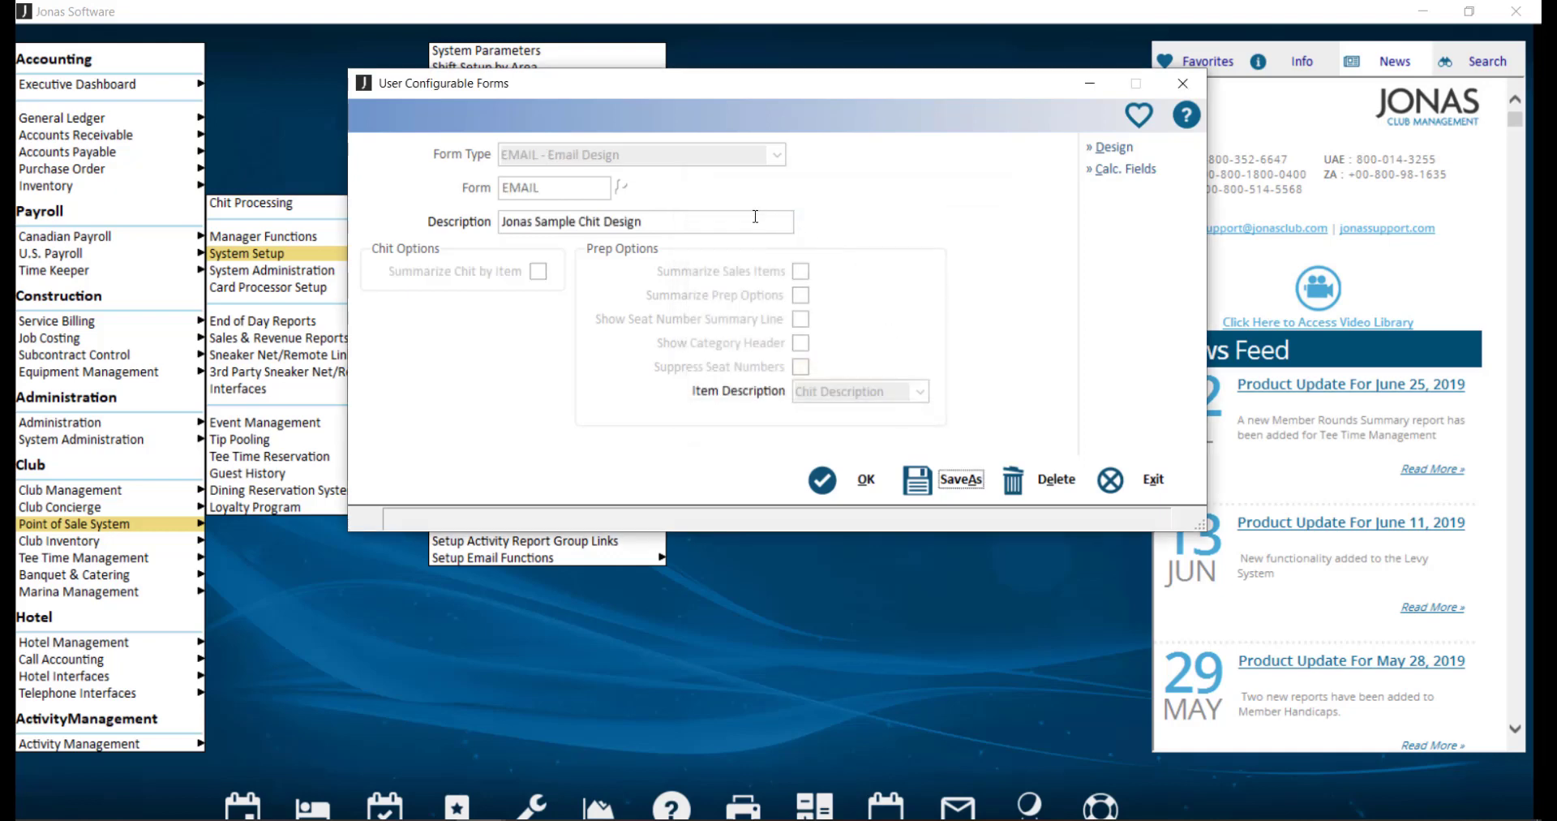
Accept the EMAIL form, close the forms designer, and reach System Administration setup options.
{"action": "left_click", "coordinate": [862, 497]}
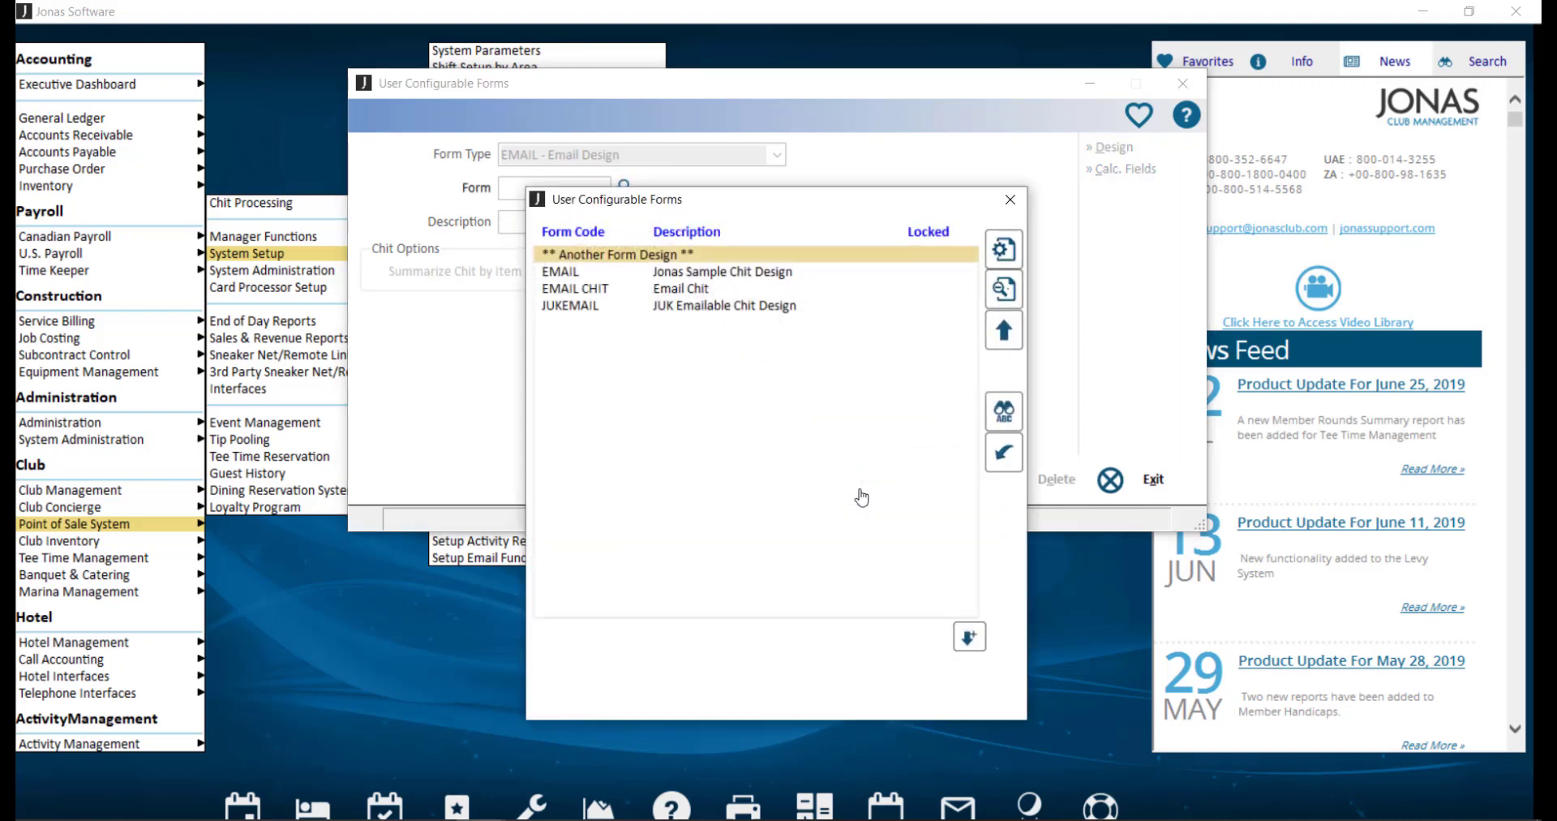
{"action": "key", "text": "Escape"}
{"action": "key", "text": "Escape"}
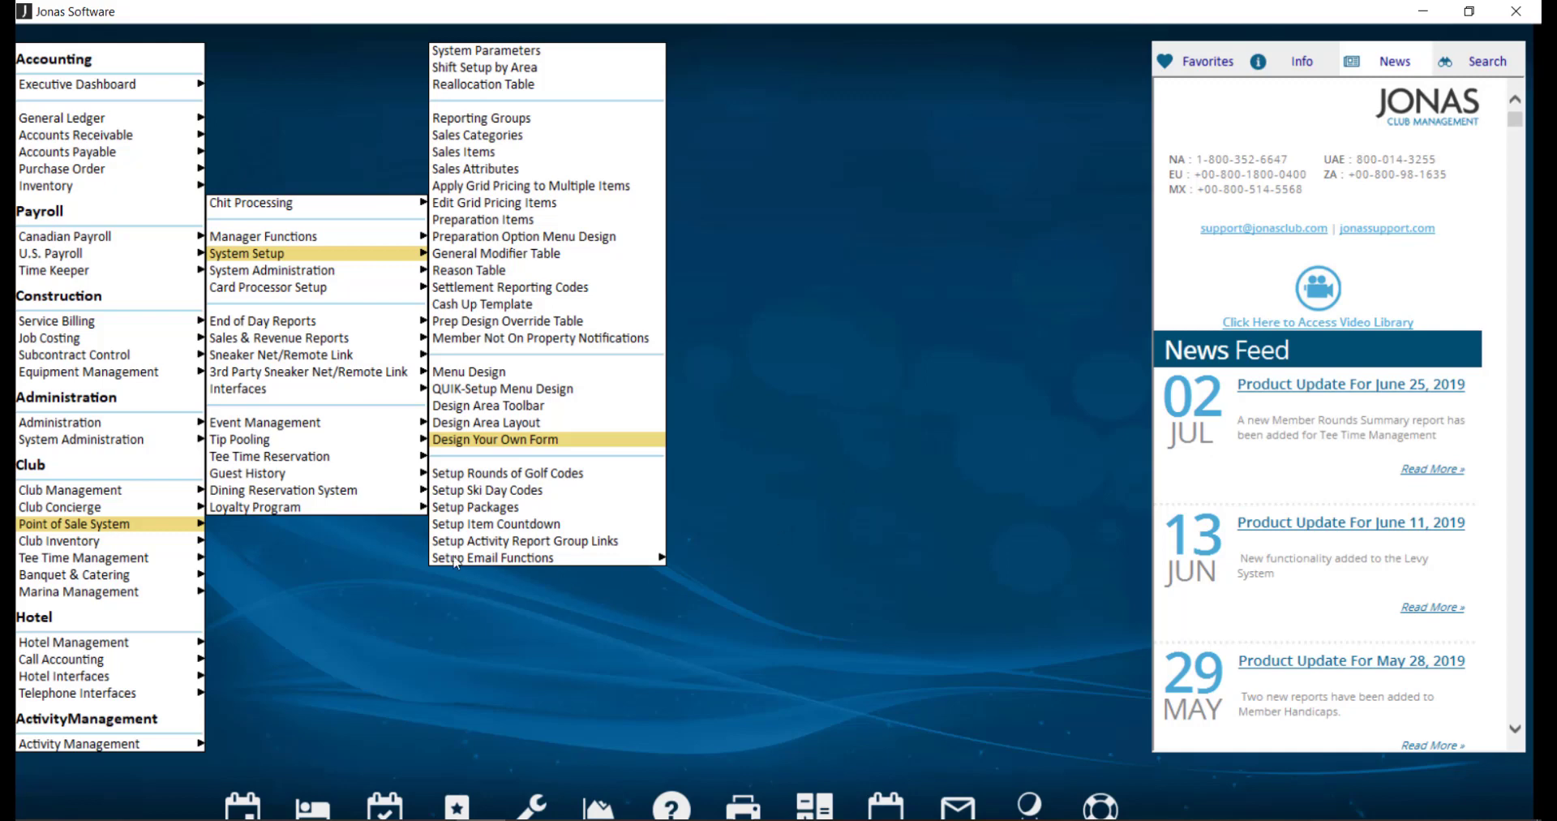
{"action": "left_click", "coordinate": [127, 442]}
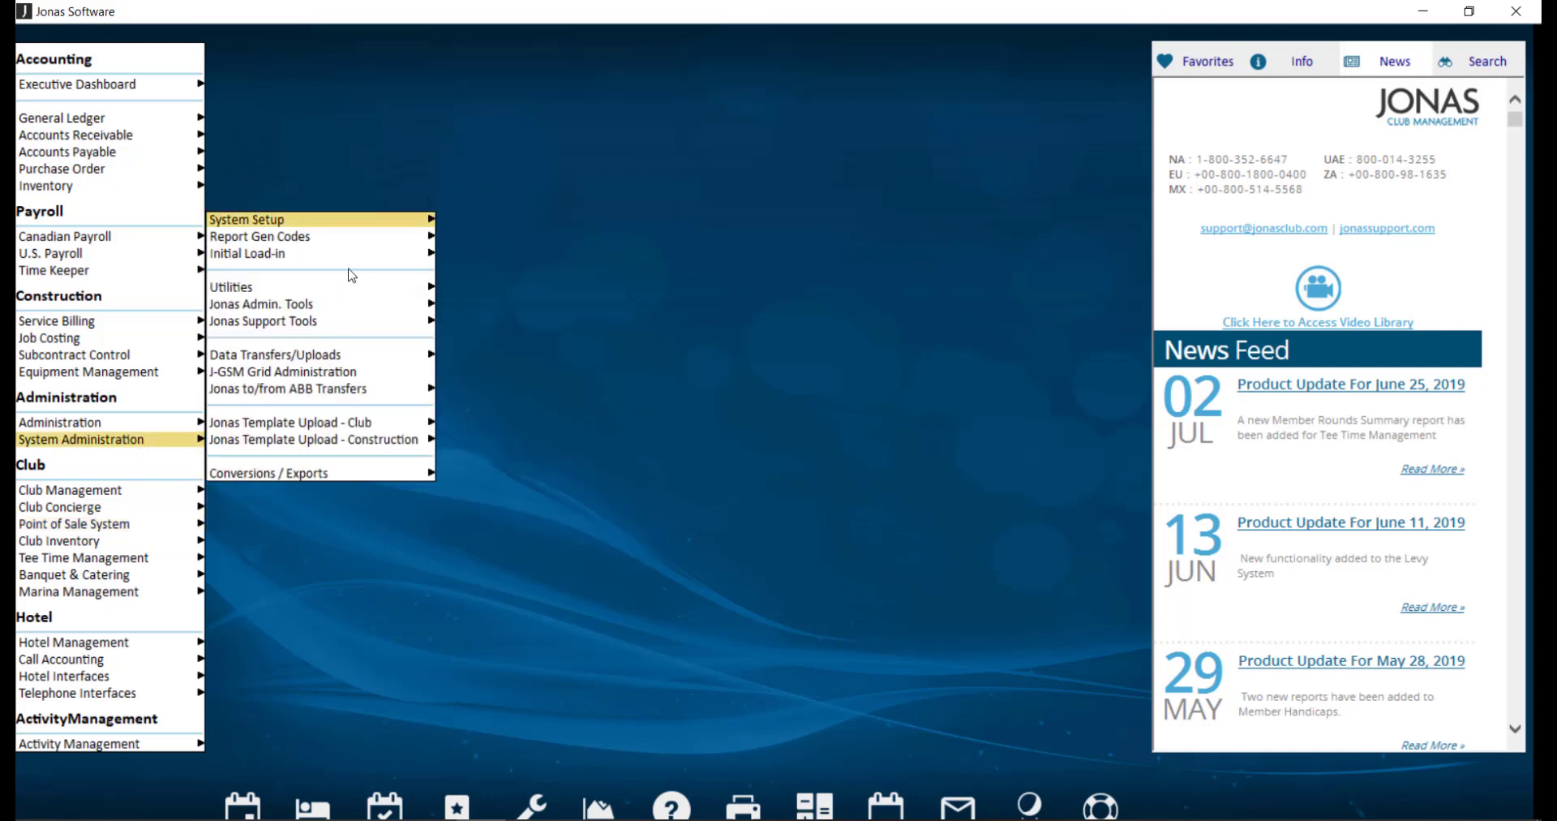
{"action": "left_click", "coordinate": [365, 220]}
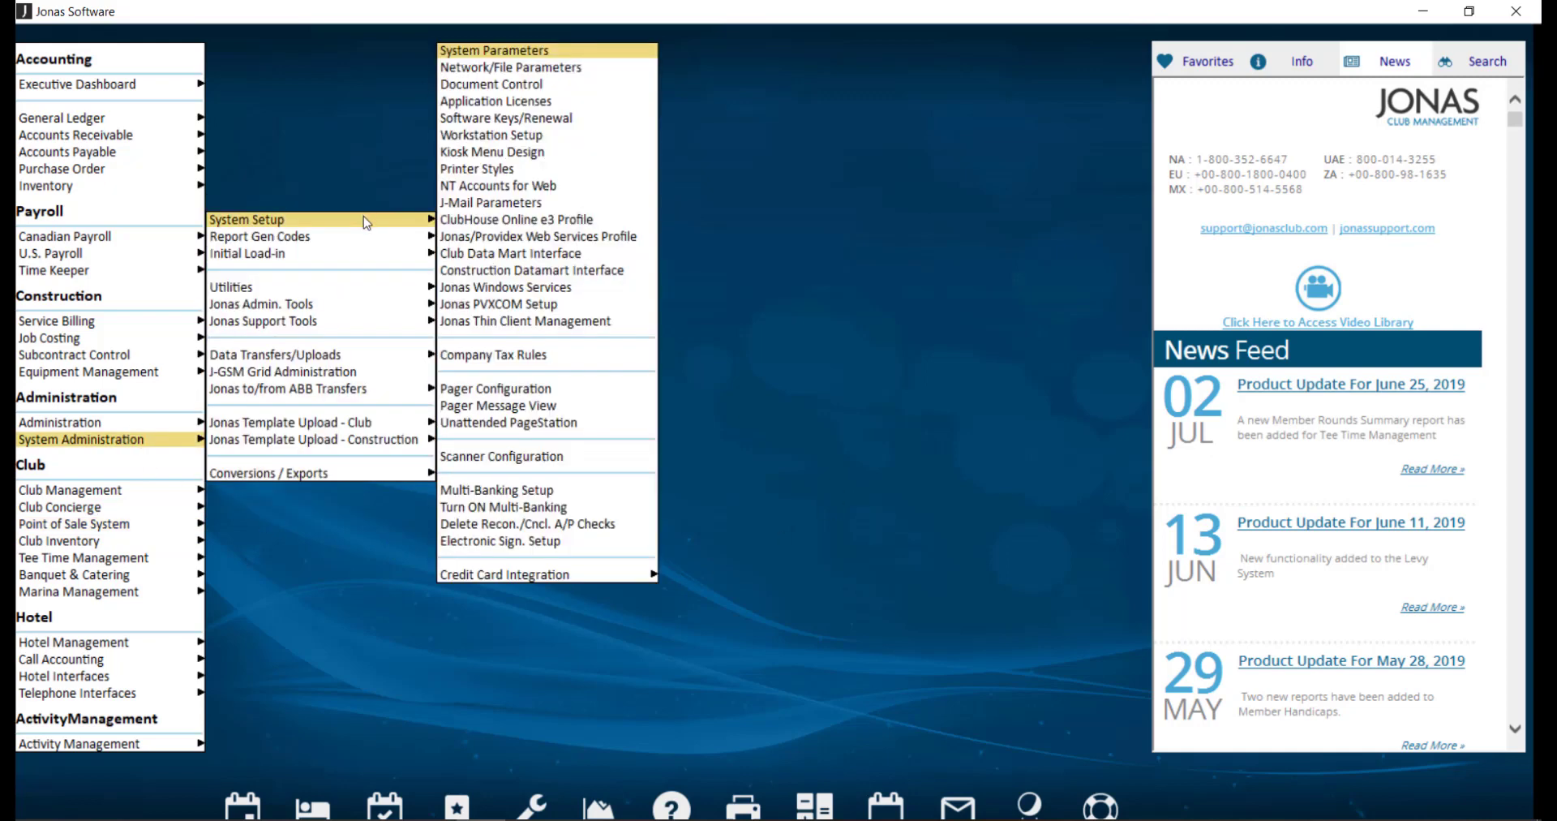
Load J-Mail Parameters for P2 Email a Chit using the SMTP with SSL/TLS mail client.
{"action": "left_click", "coordinate": [552, 206]}
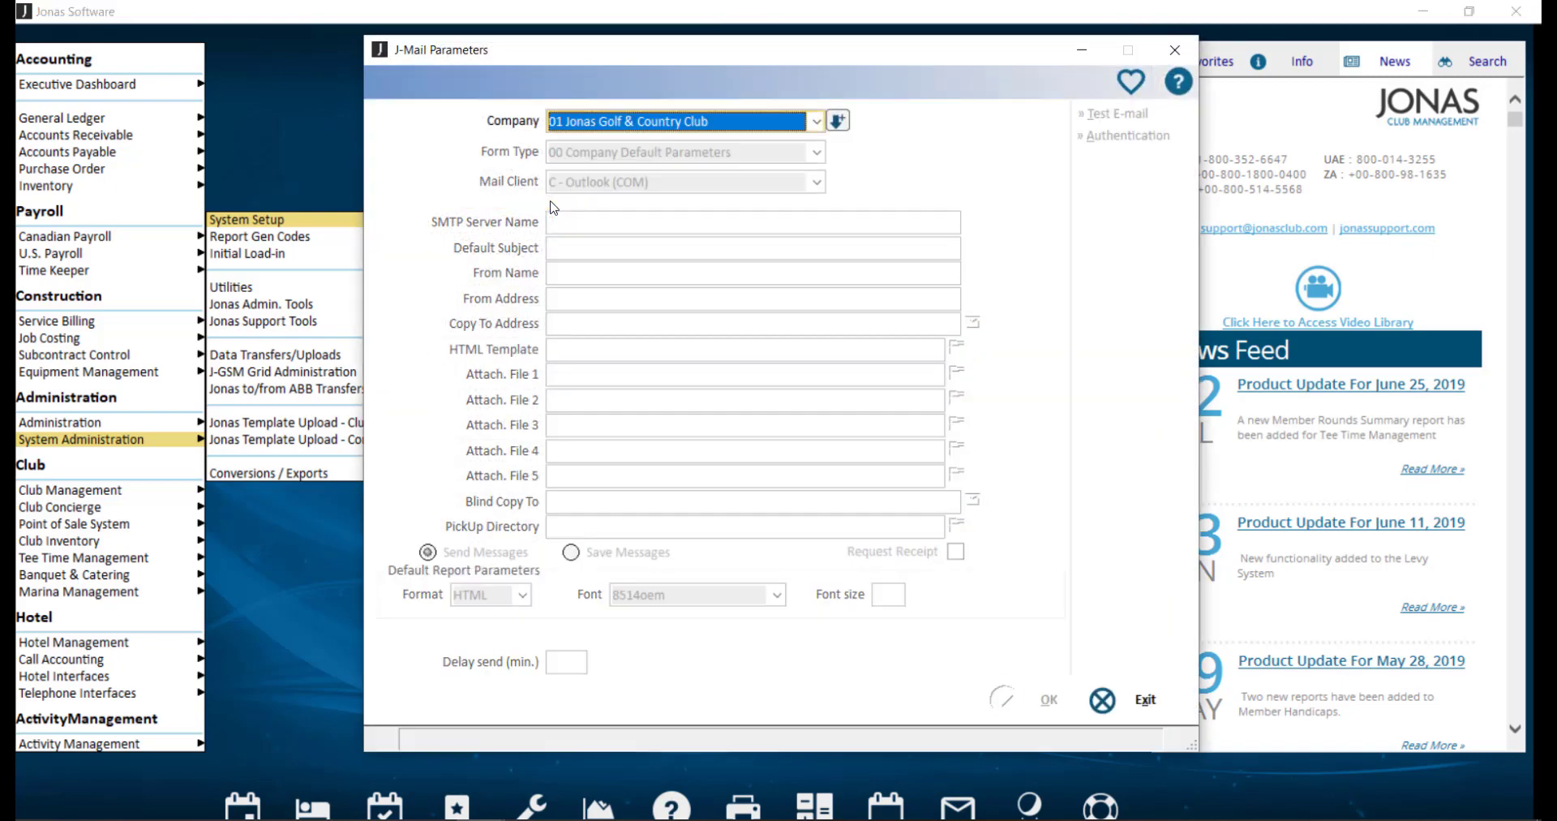
{"action": "key", "text": "Tab"}
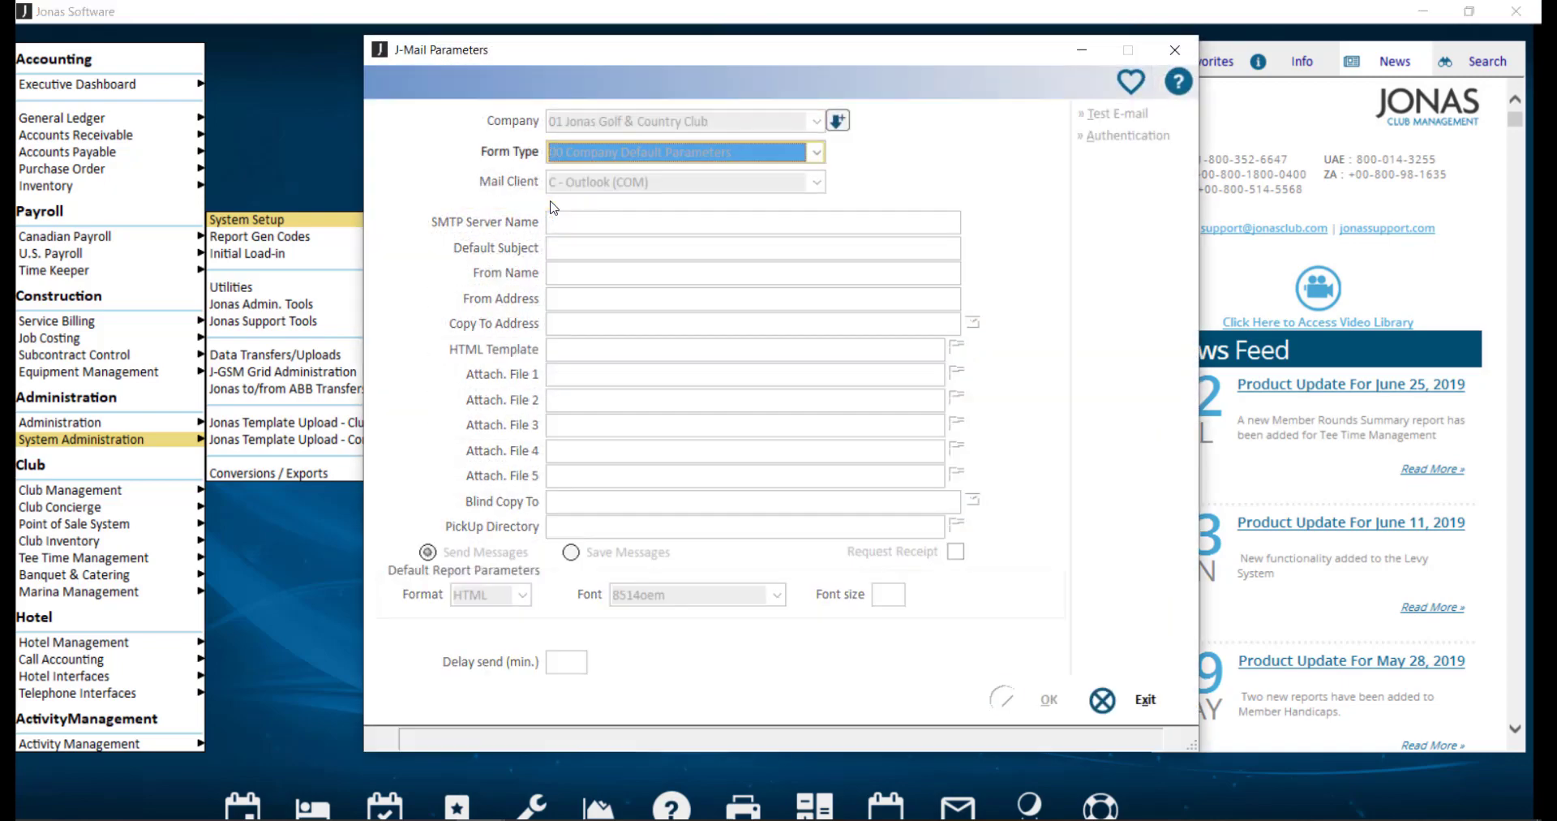
{"action": "key", "text": "alt+Down"}
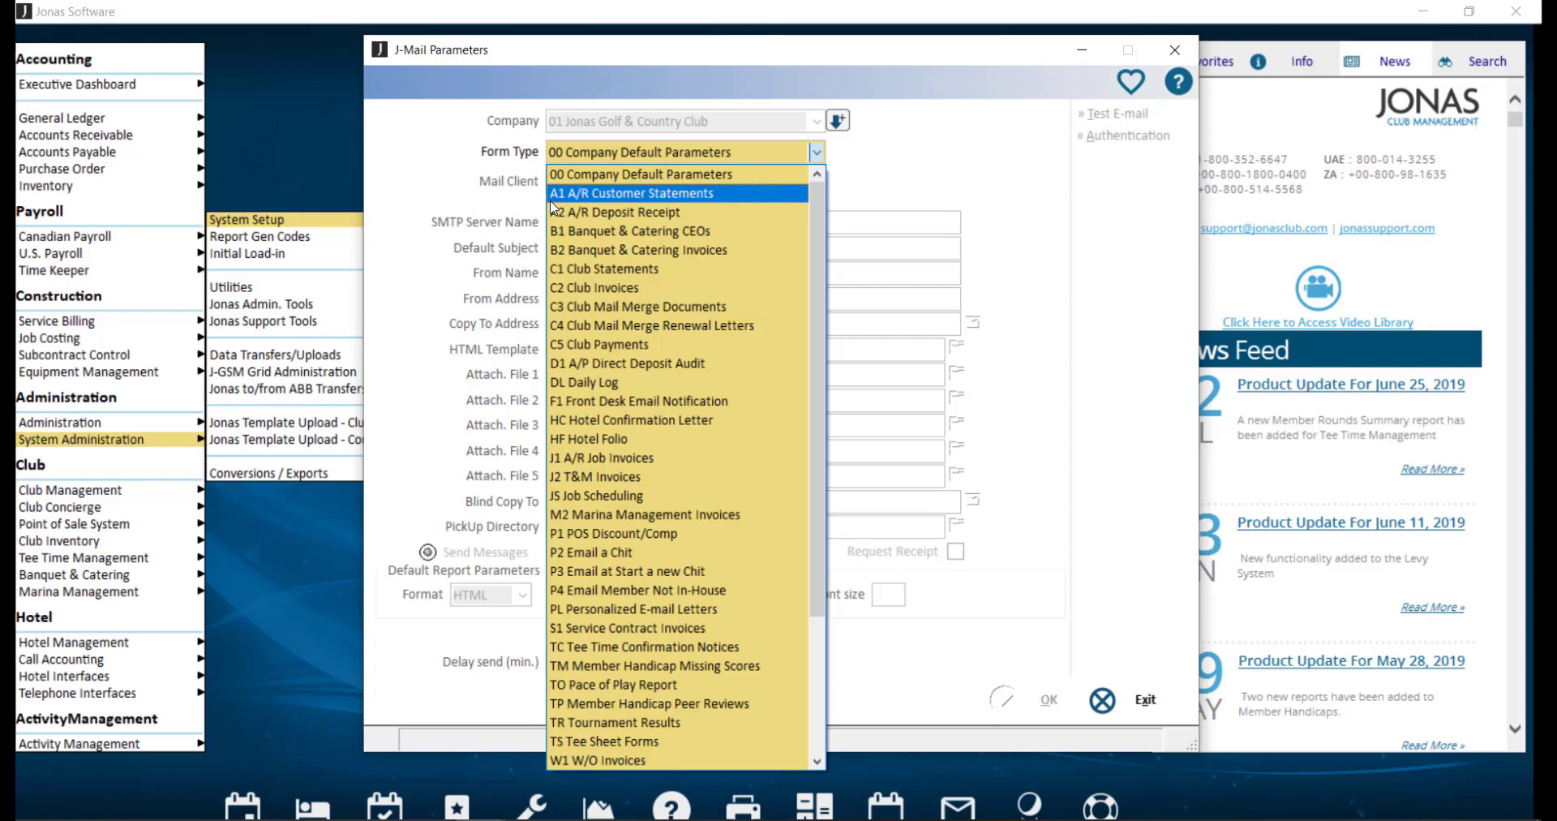
{"action": "left_click", "coordinate": [629, 558]}
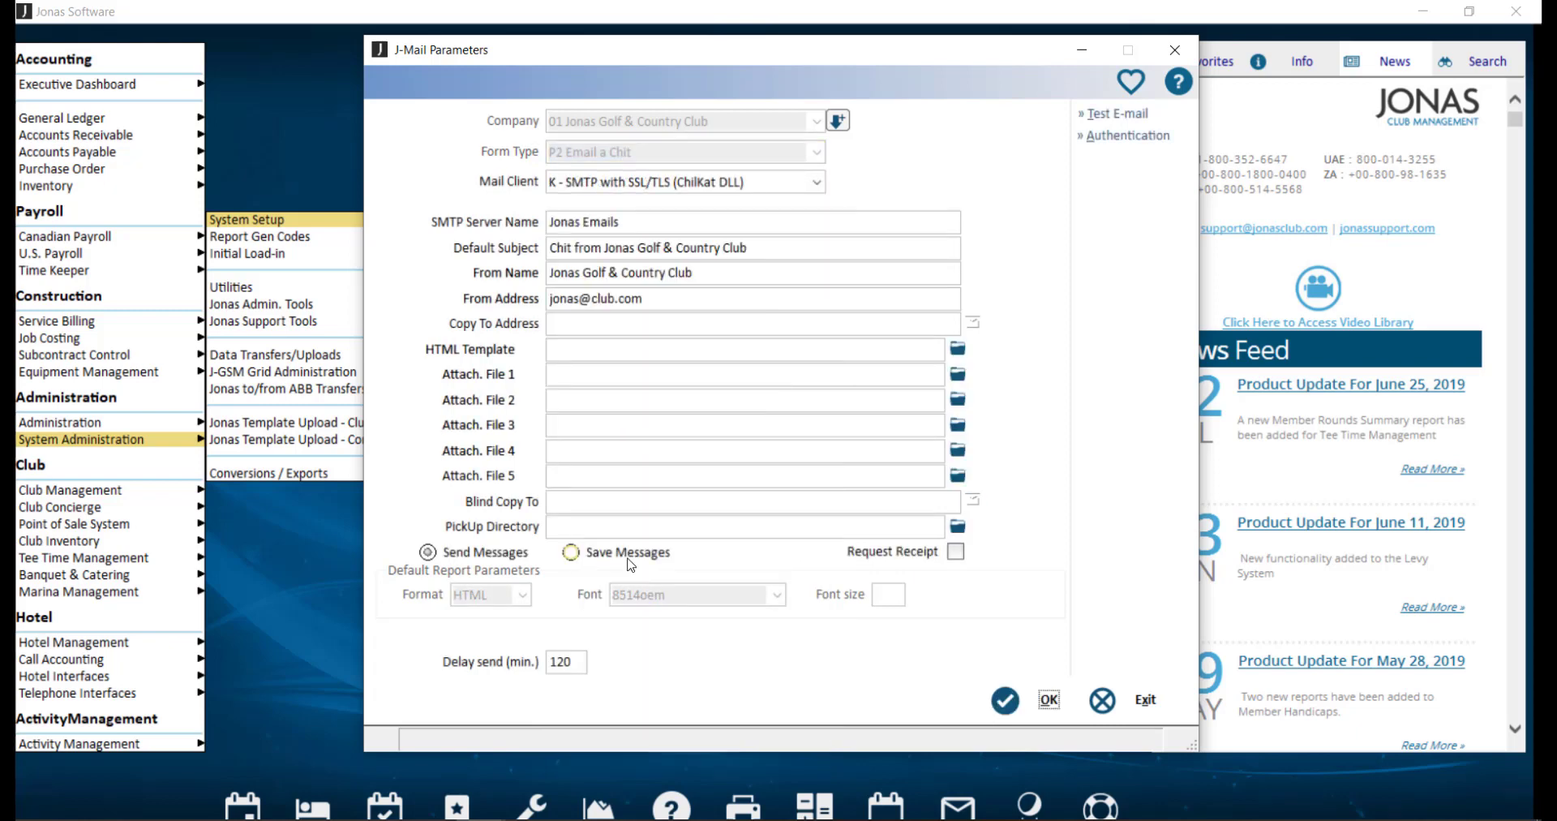
{"action": "left_click", "coordinate": [817, 183]}
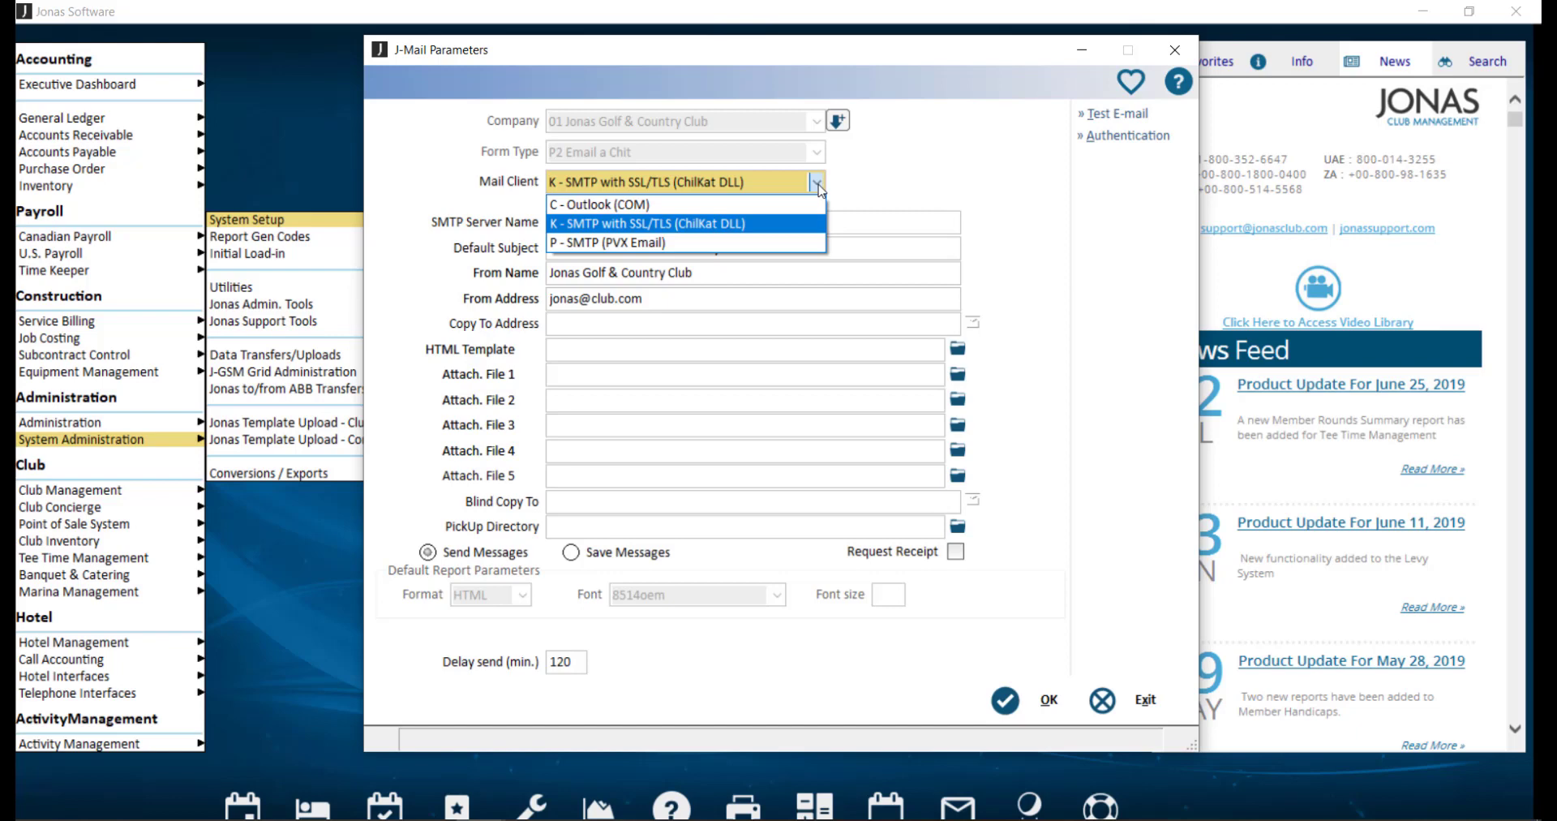
{"action": "left_click", "coordinate": [849, 180]}
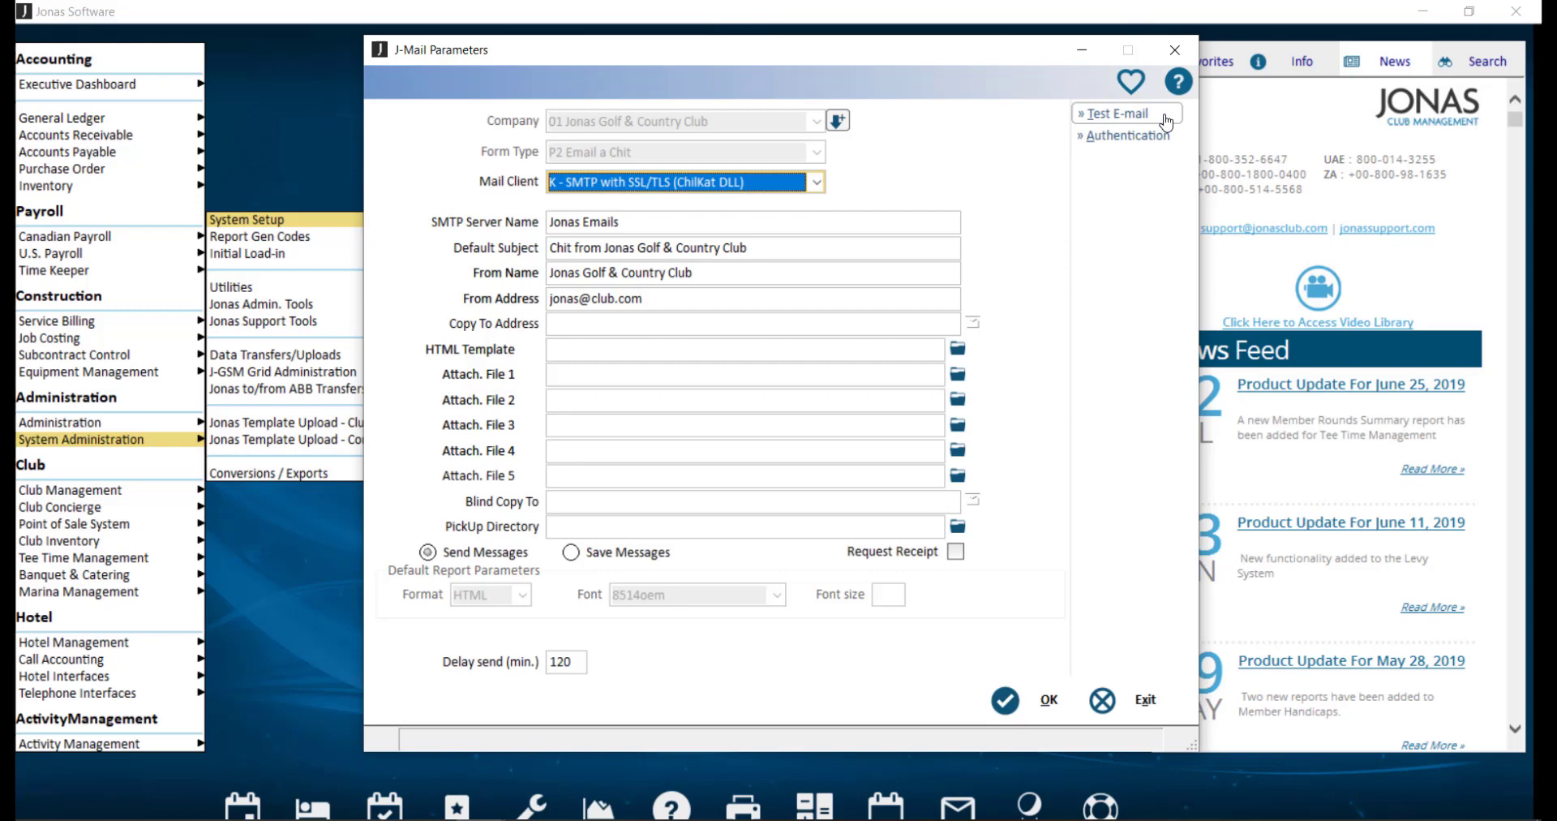
Save the J-Mail parameters and open Email Chit Codes for the Food & Beverage partition.
{"action": "left_click", "coordinate": [1032, 721]}
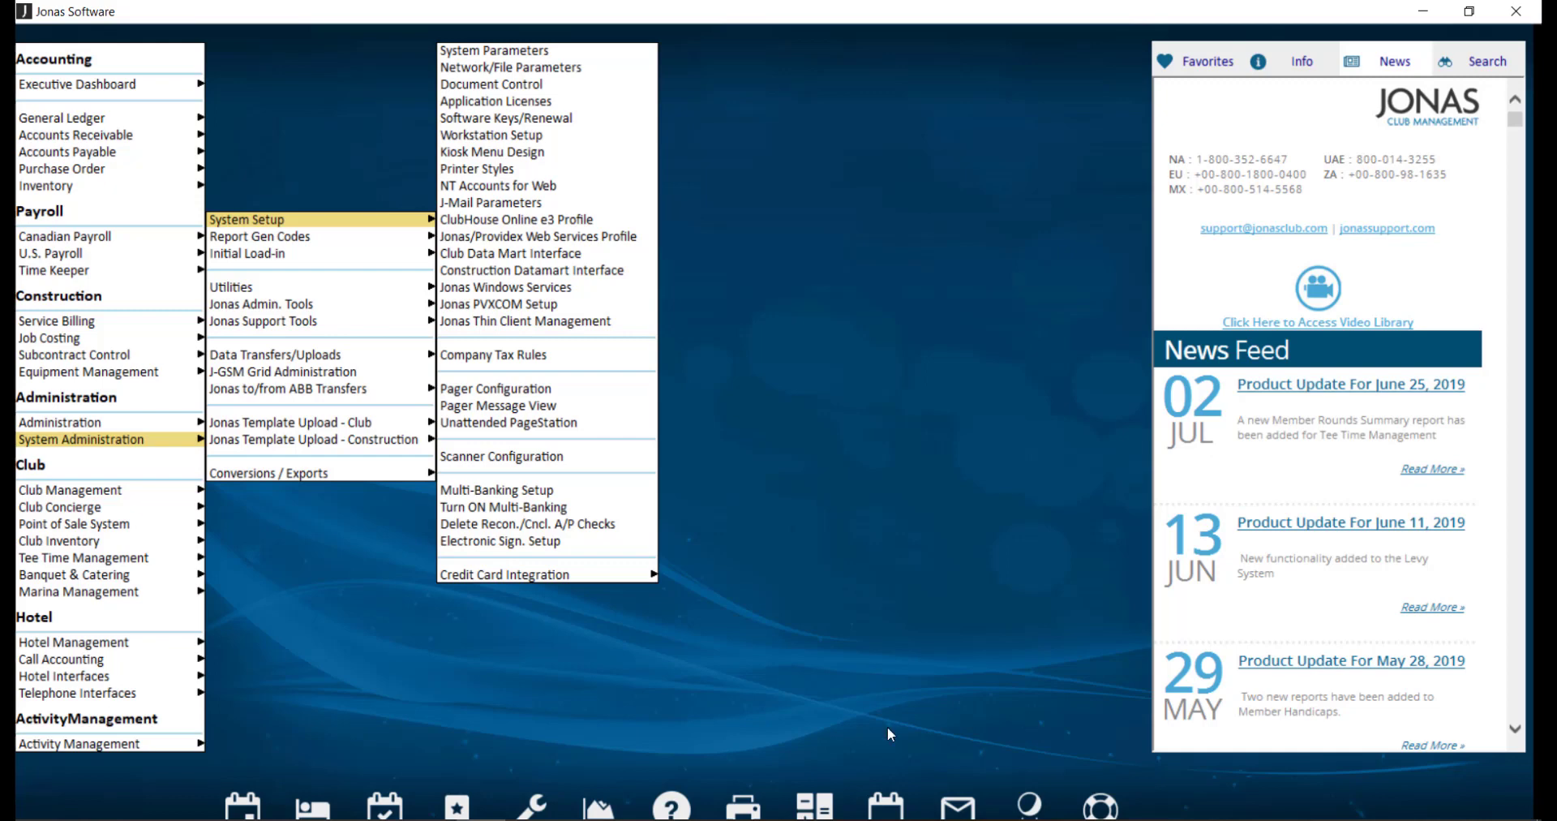
{"action": "left_click", "coordinate": [133, 525]}
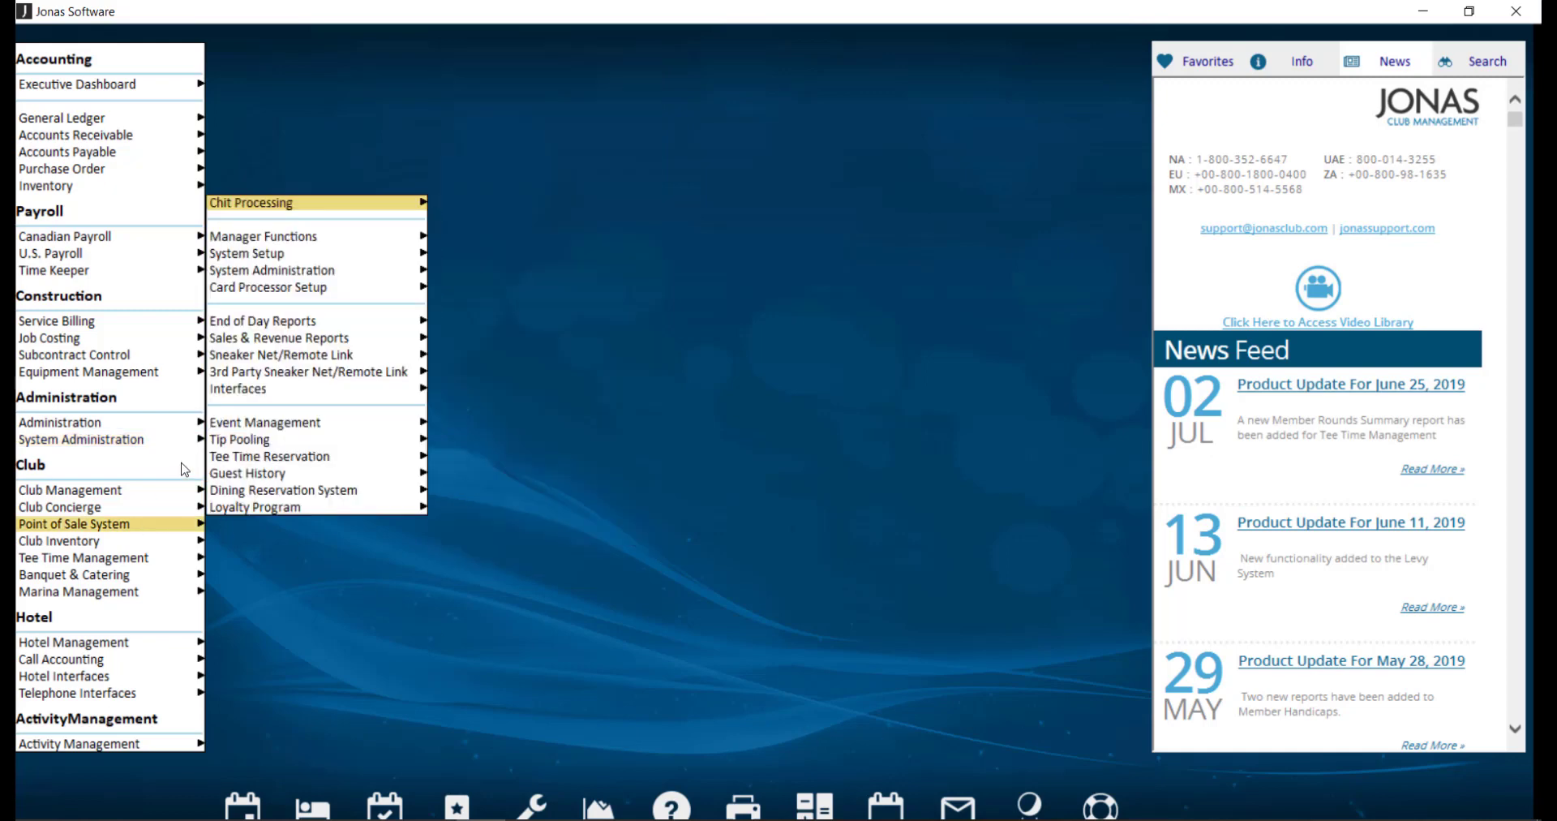
{"action": "left_click", "coordinate": [338, 261]}
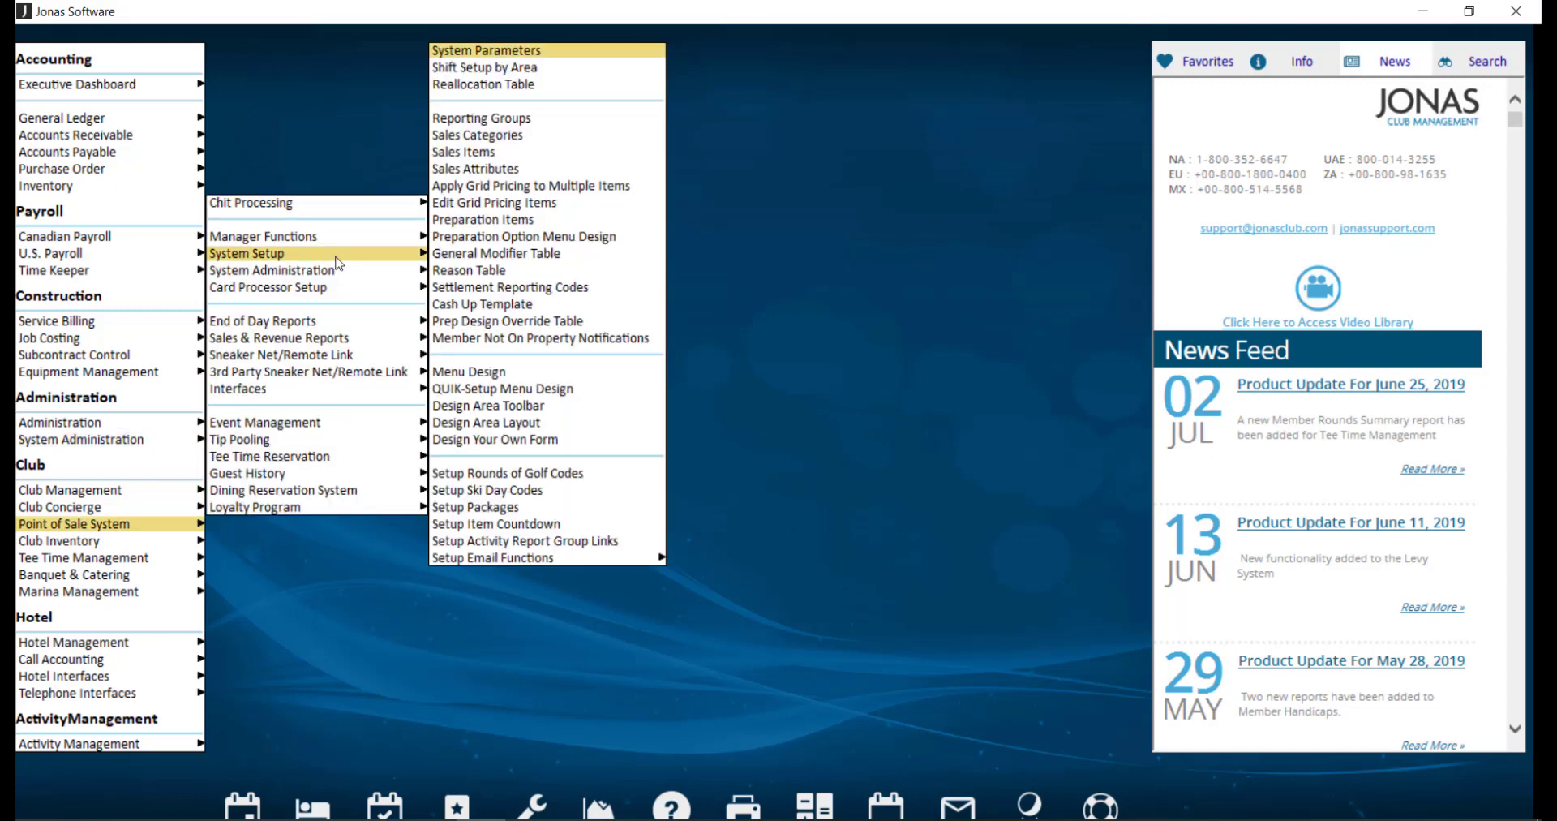
{"action": "left_click", "coordinate": [595, 559]}
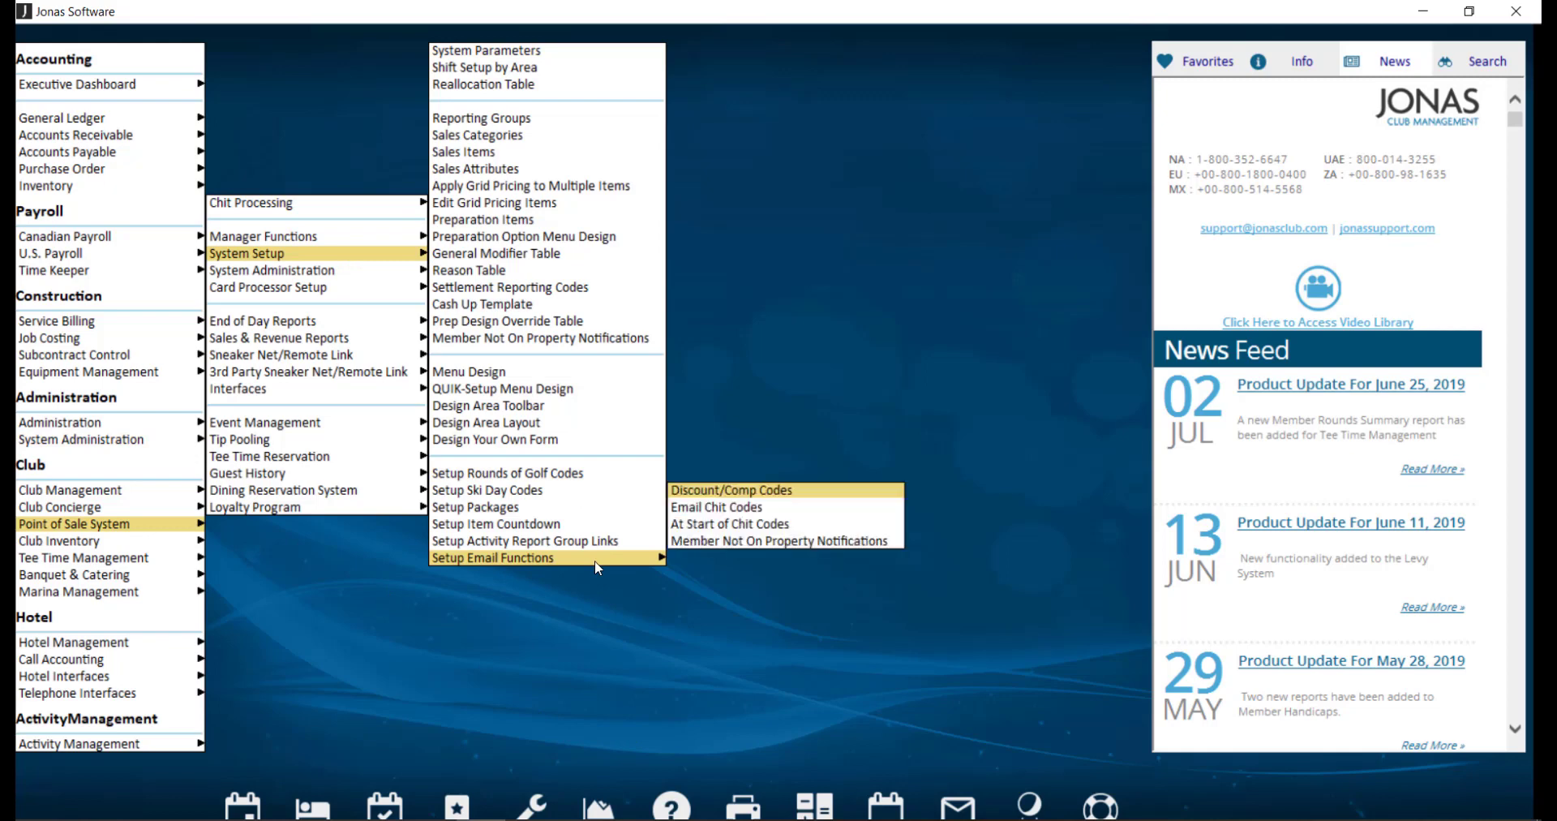
{"action": "left_click", "coordinate": [781, 508]}
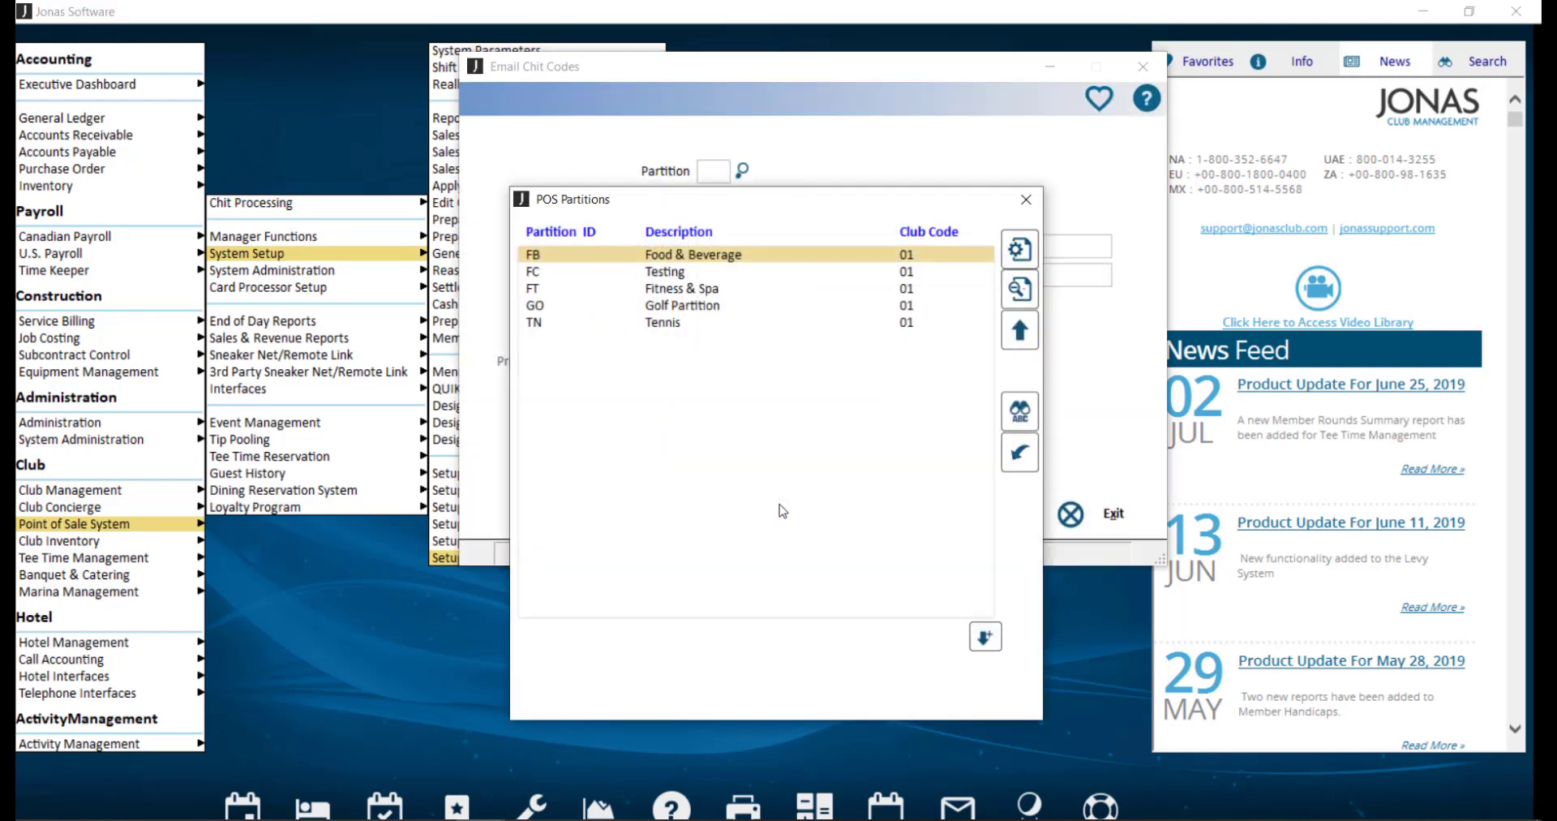
{"action": "key", "text": "Return"}
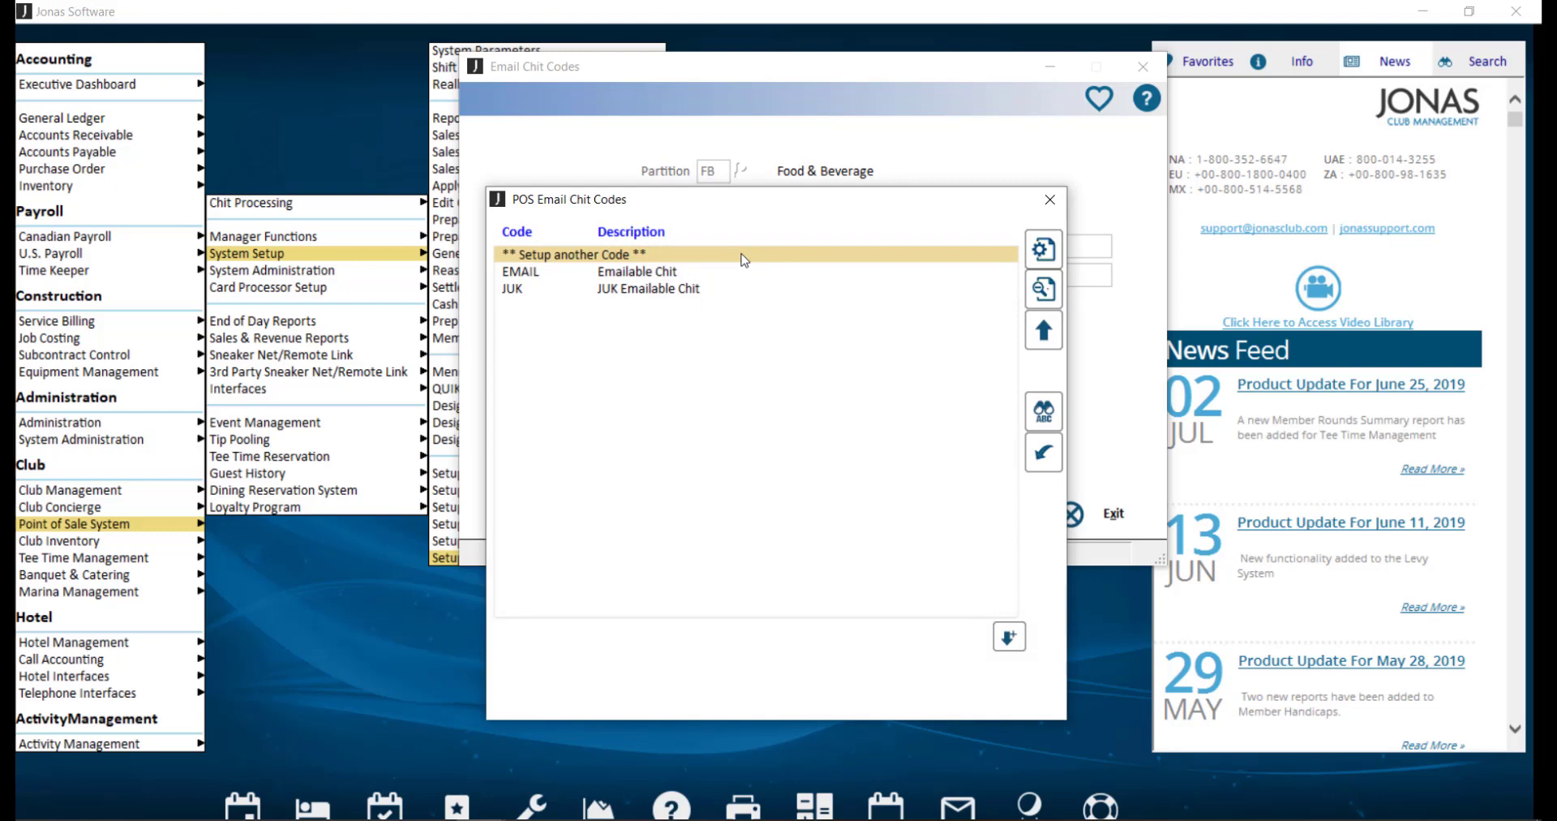
Keep the EMAIL chit code's member email prompt at Always and save it.
{"action": "double_click", "coordinate": [732, 273]}
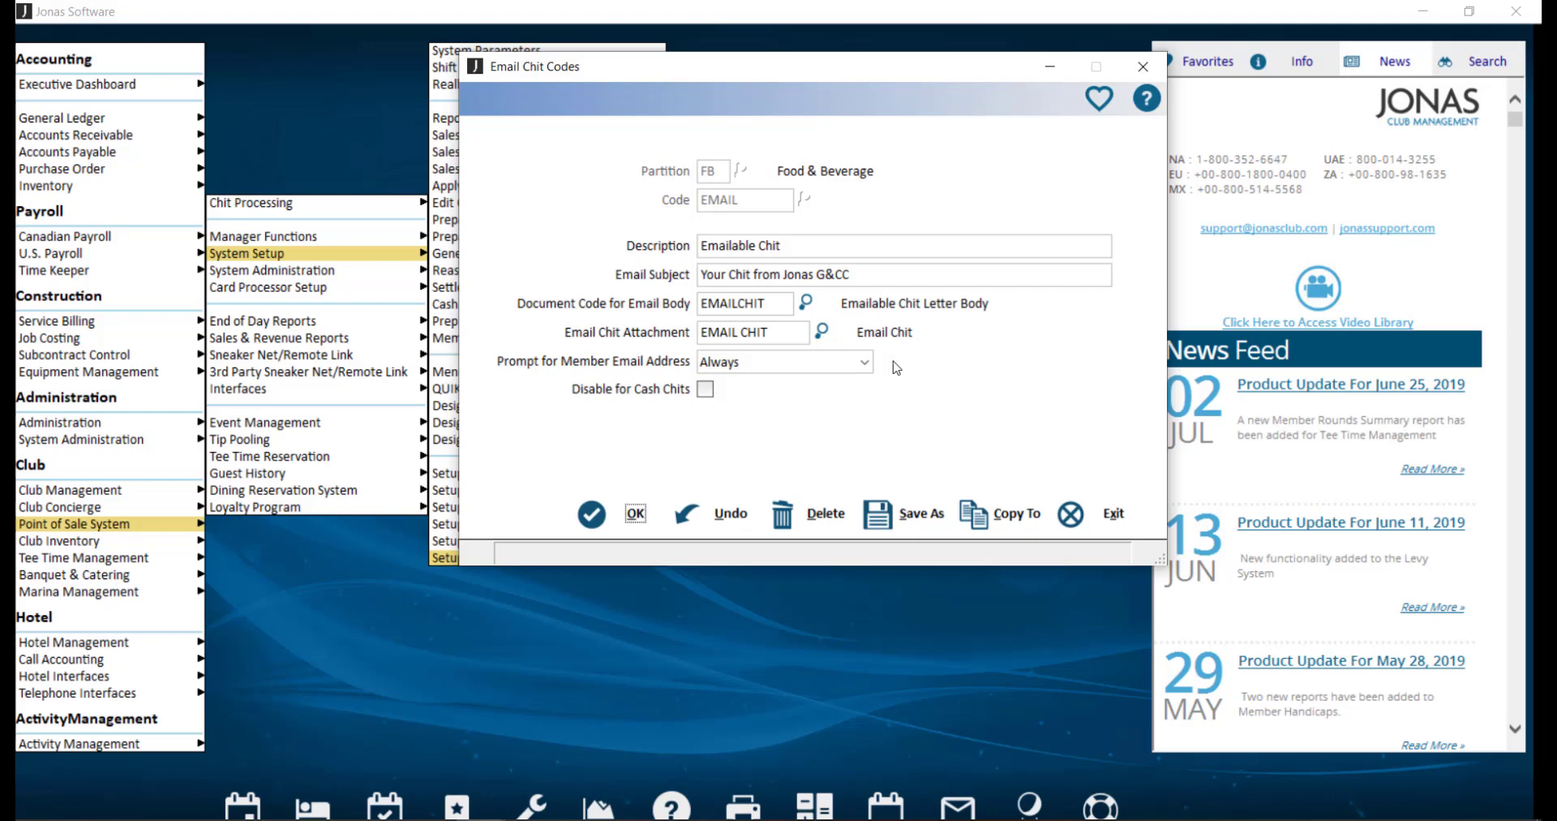
{"action": "left_click", "coordinate": [868, 363]}
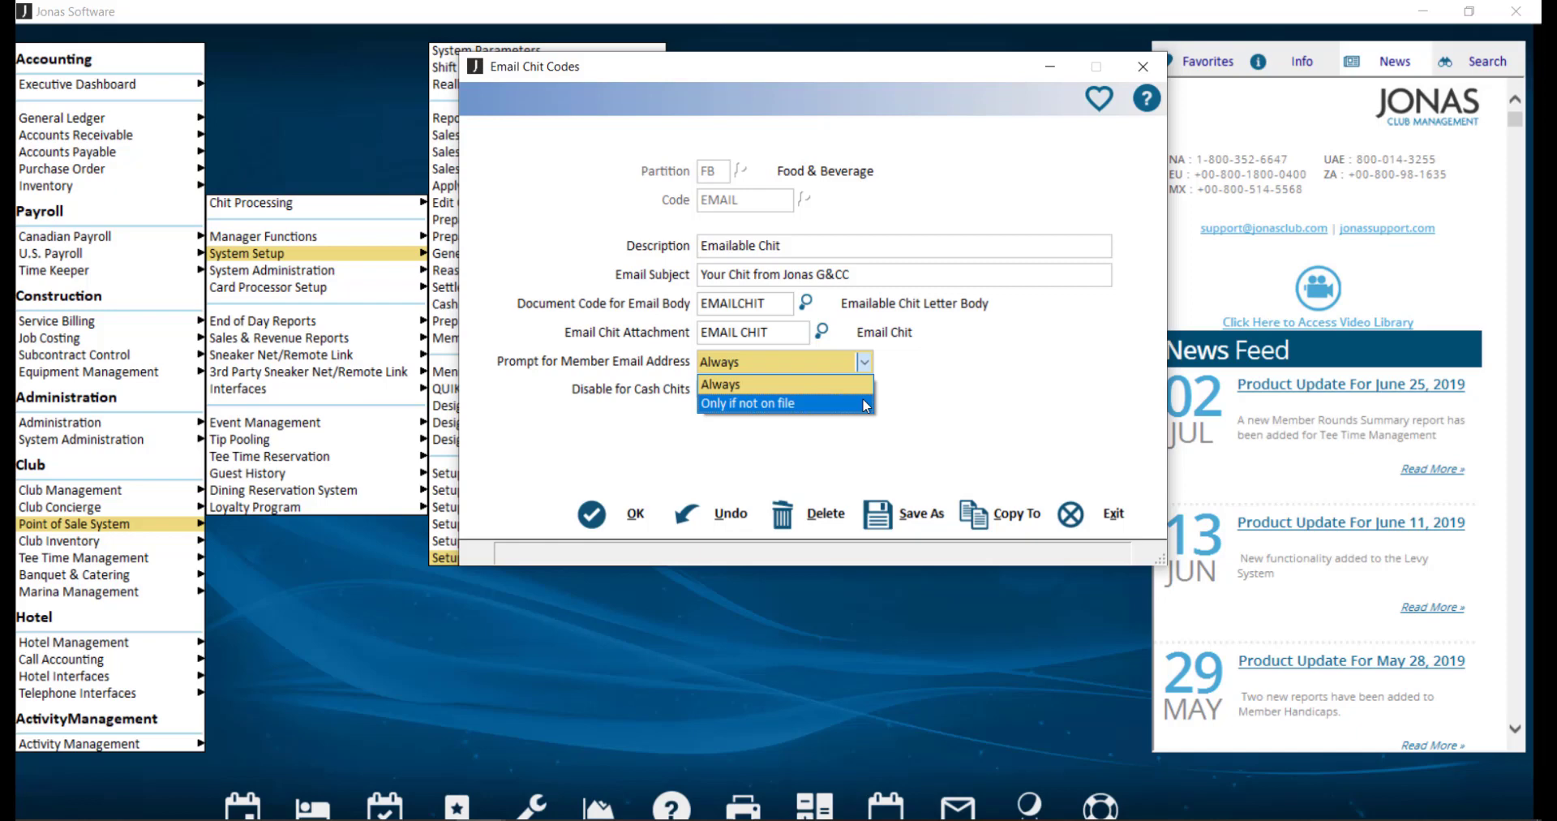
{"action": "left_click", "coordinate": [925, 405]}
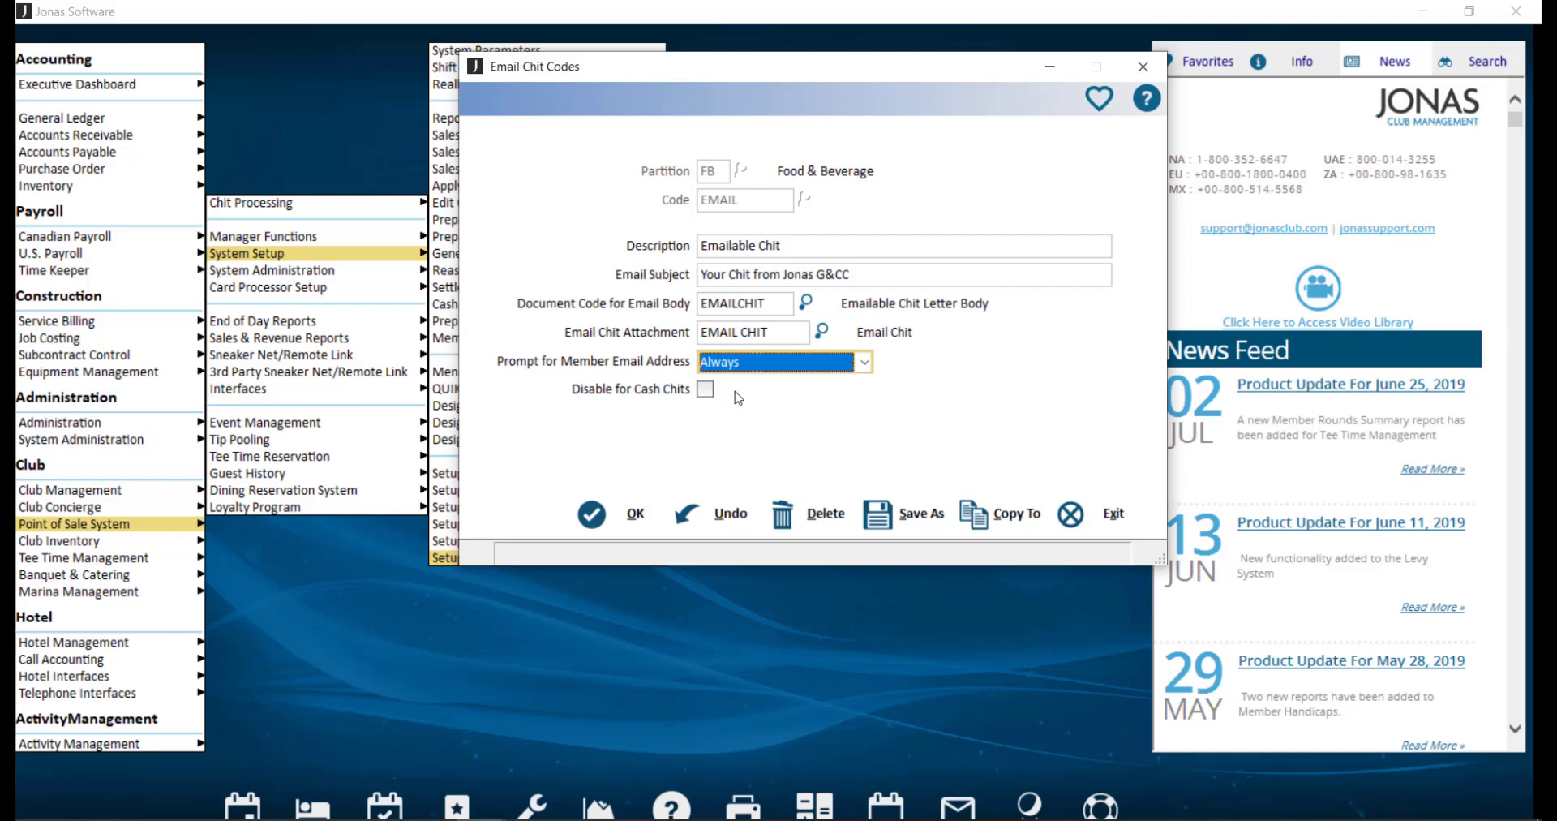
{"action": "left_click", "coordinate": [624, 519]}
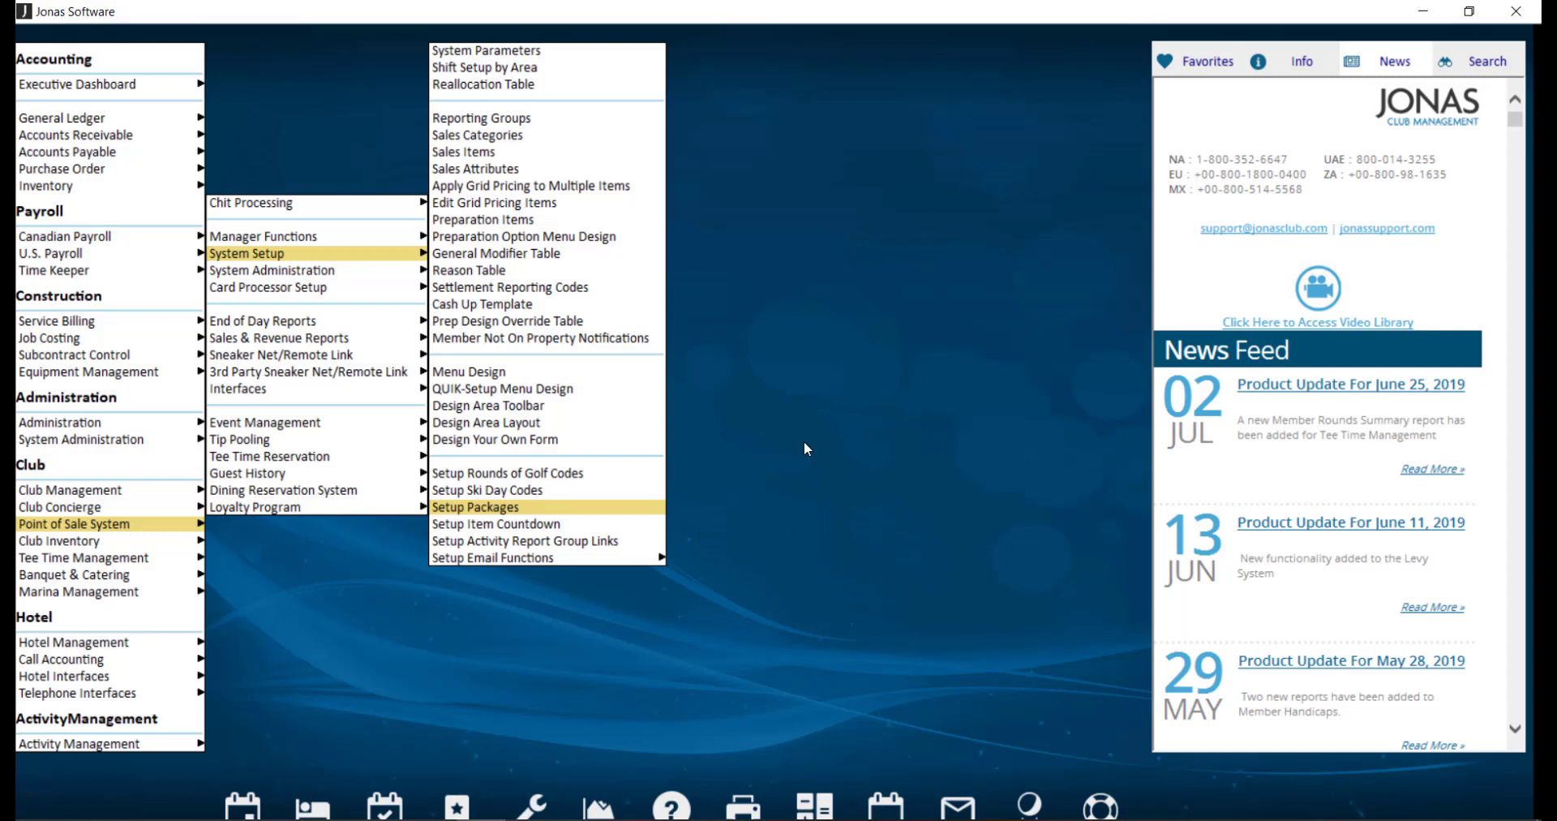
Load the ~STLMT Default Settlement Menu design from QUIK-Setup Menu Design.
{"action": "left_click", "coordinate": [641, 392]}
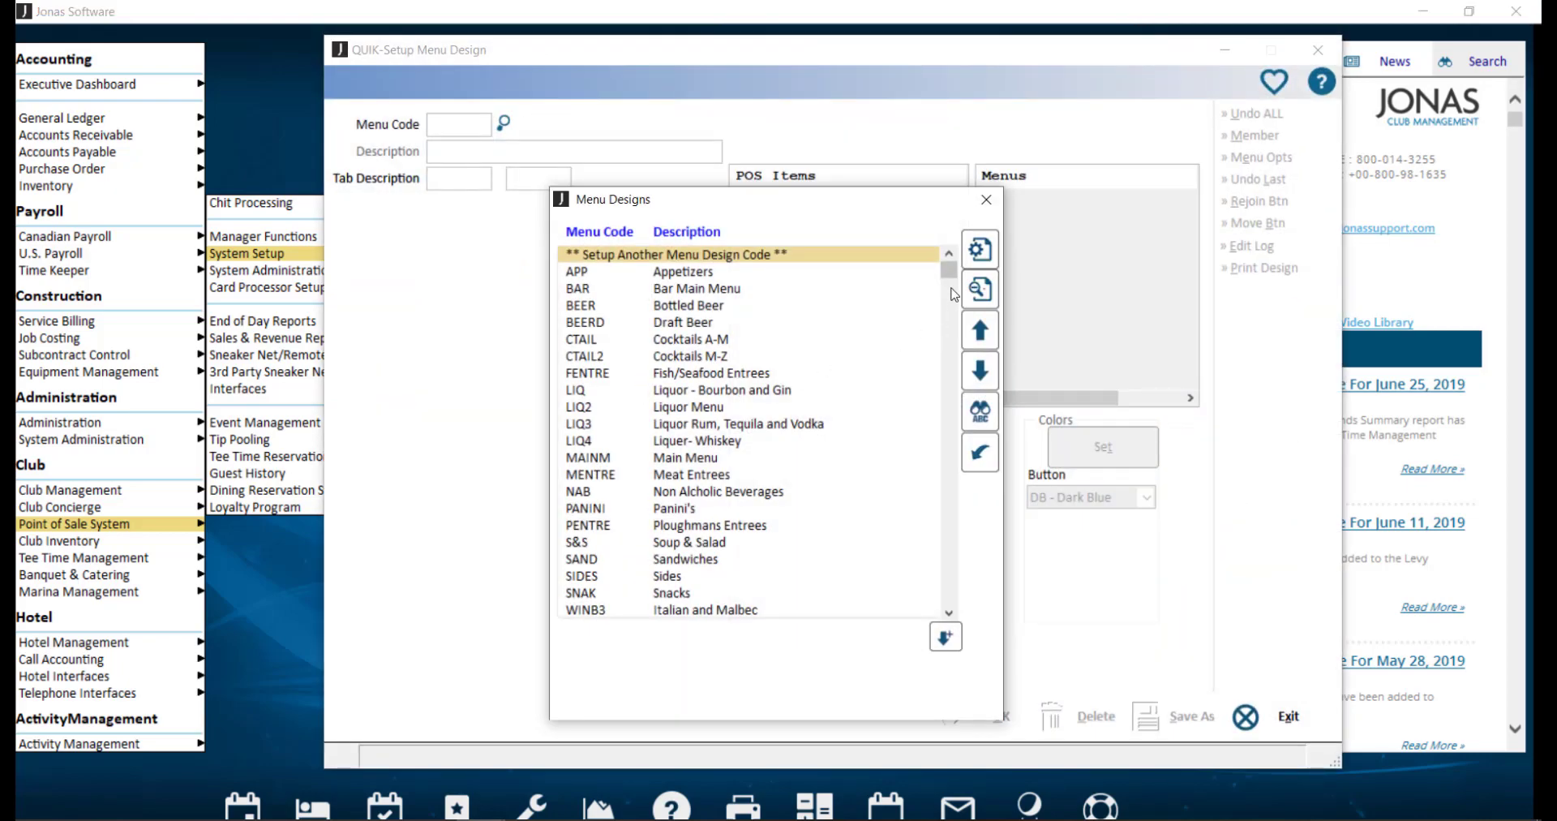
{"action": "left_click_drag", "start_coordinate": [948, 270], "coordinate": [948, 600]}
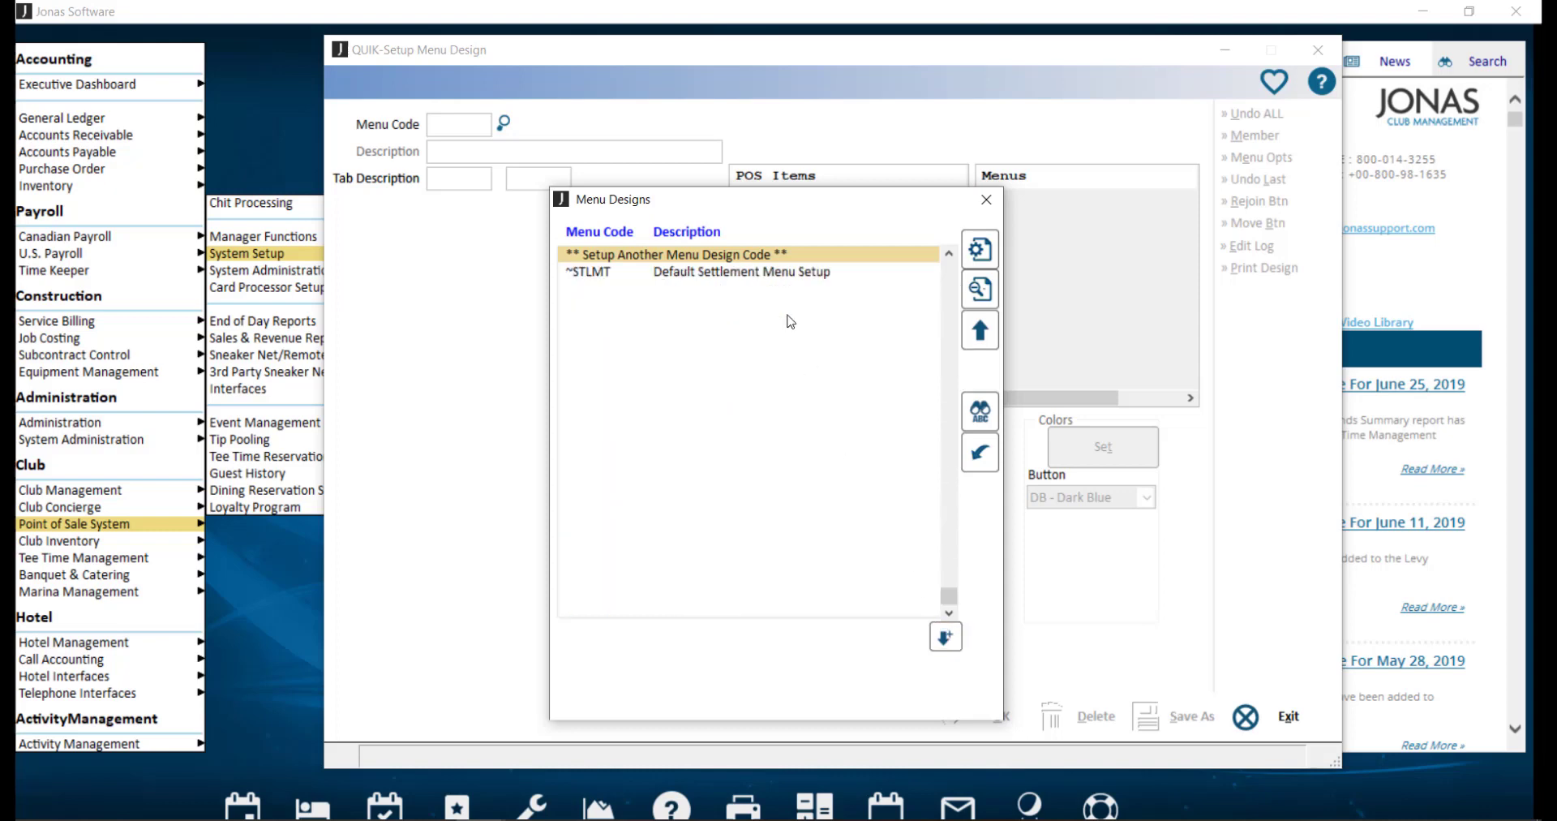
{"action": "double_click", "coordinate": [779, 275]}
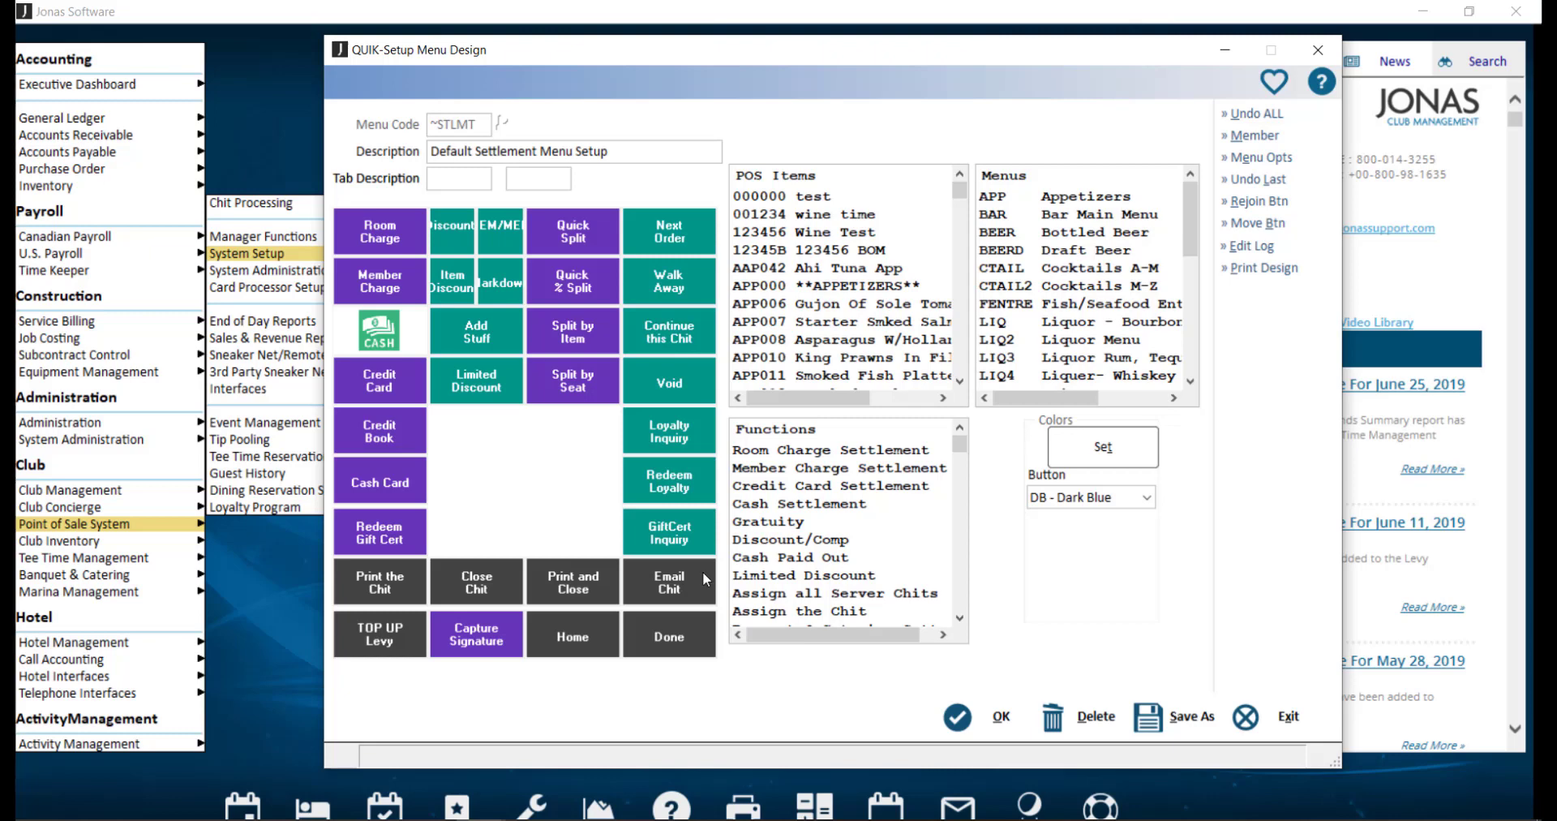
{"action": "double_click", "coordinate": [702, 574]}
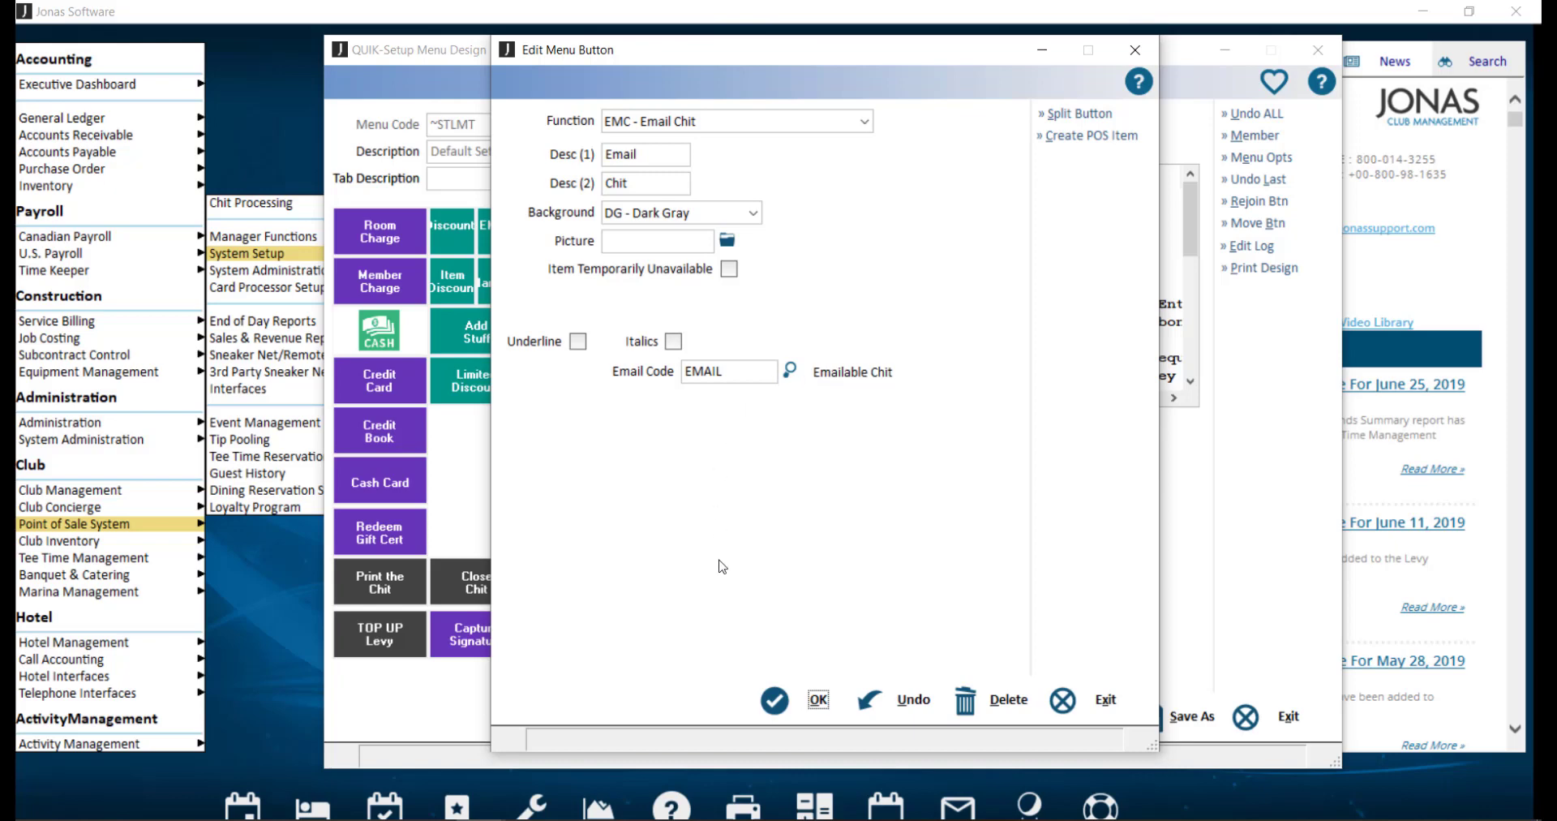
{"action": "left_click", "coordinate": [780, 699]}
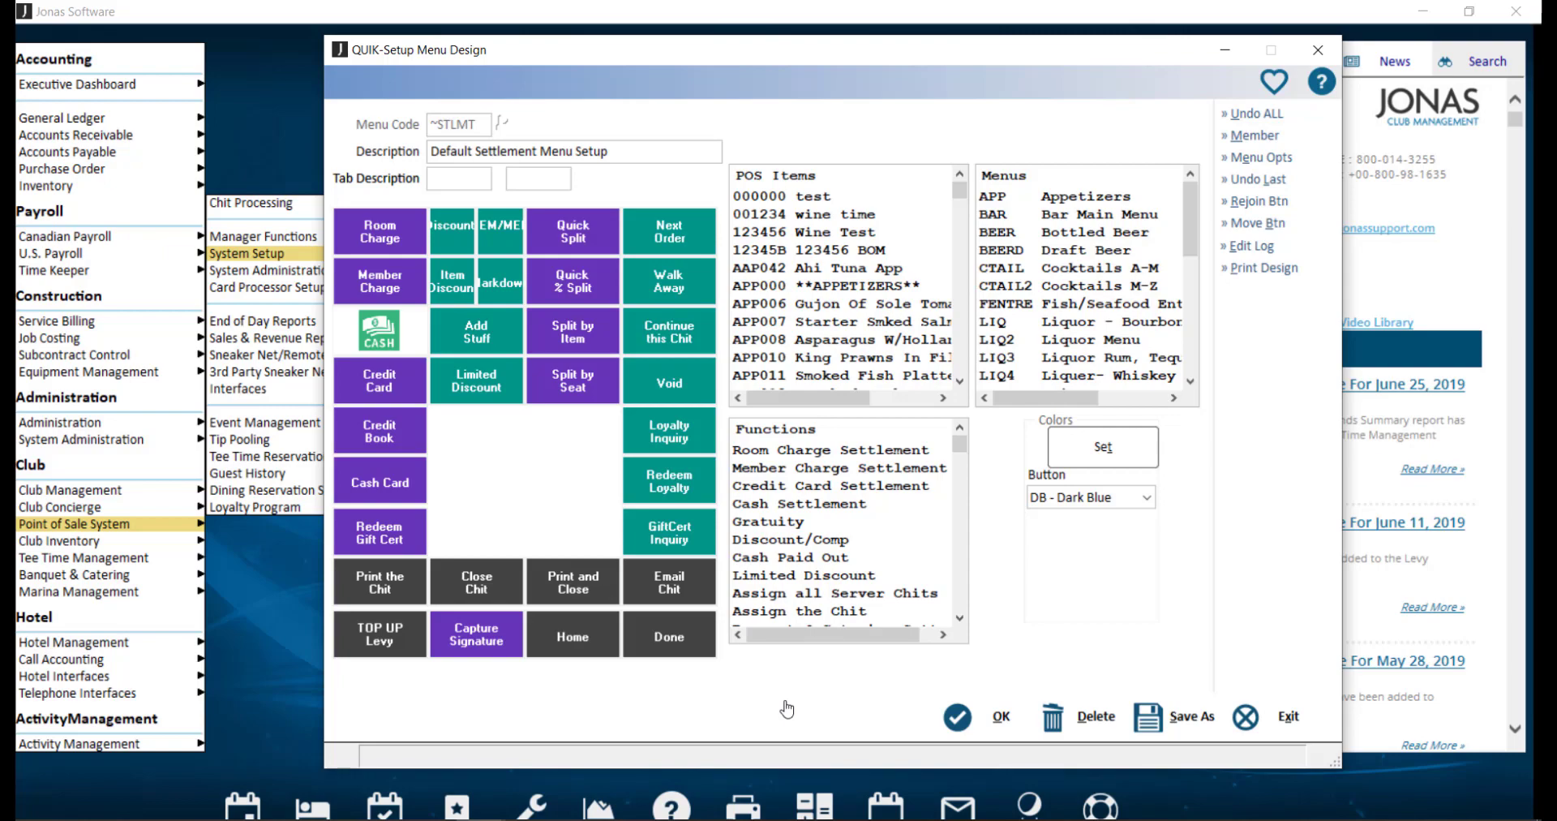
Confirm Member Charge uses email code EMAIL, save the ~STLMT design, and close it.
{"action": "double_click", "coordinate": [408, 291]}
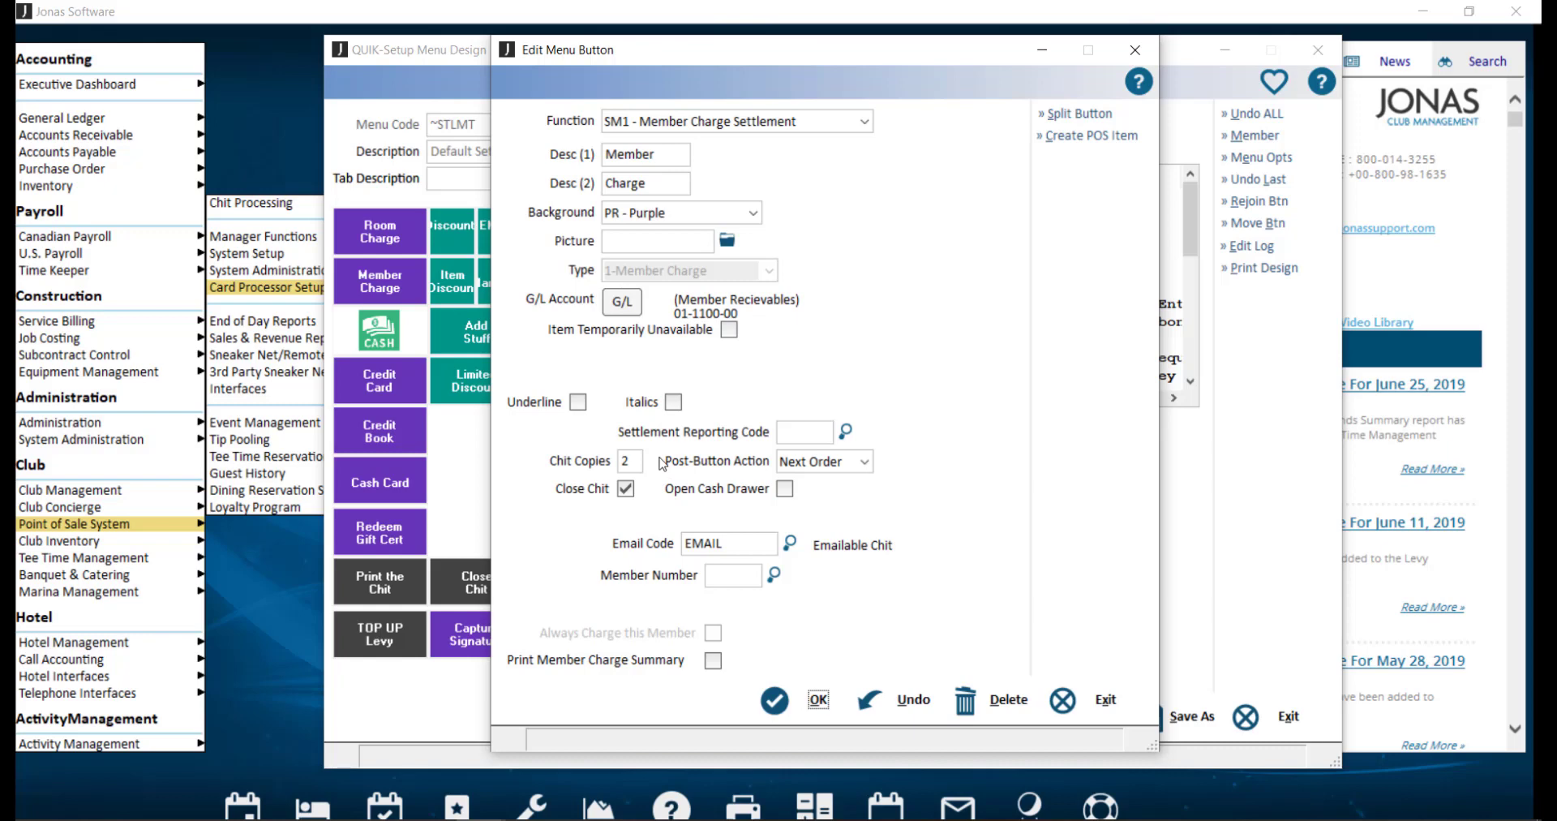
{"action": "left_click", "coordinate": [783, 702]}
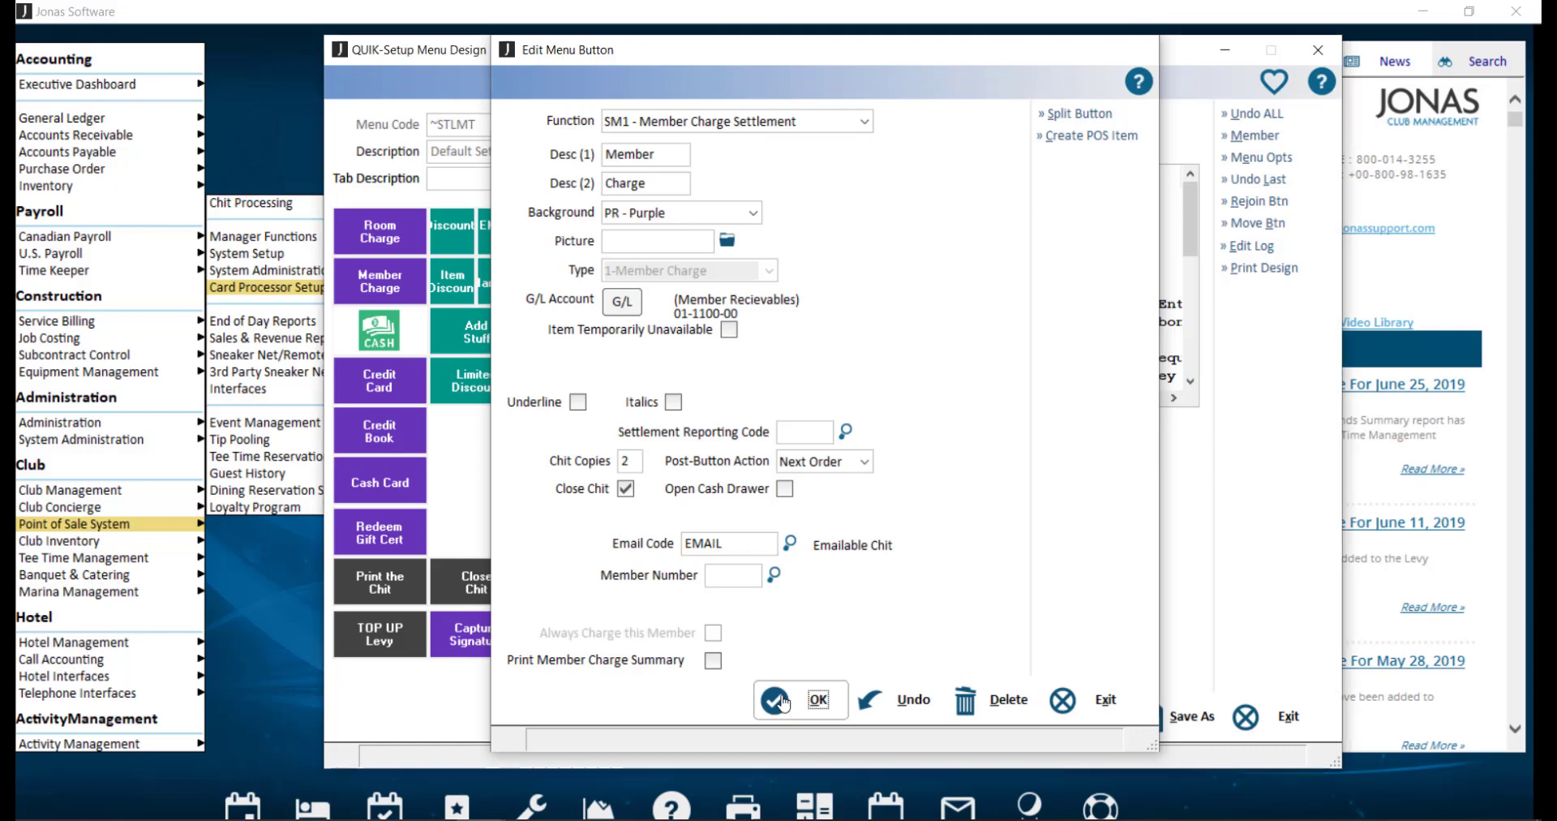
{"action": "left_click", "coordinate": [971, 718]}
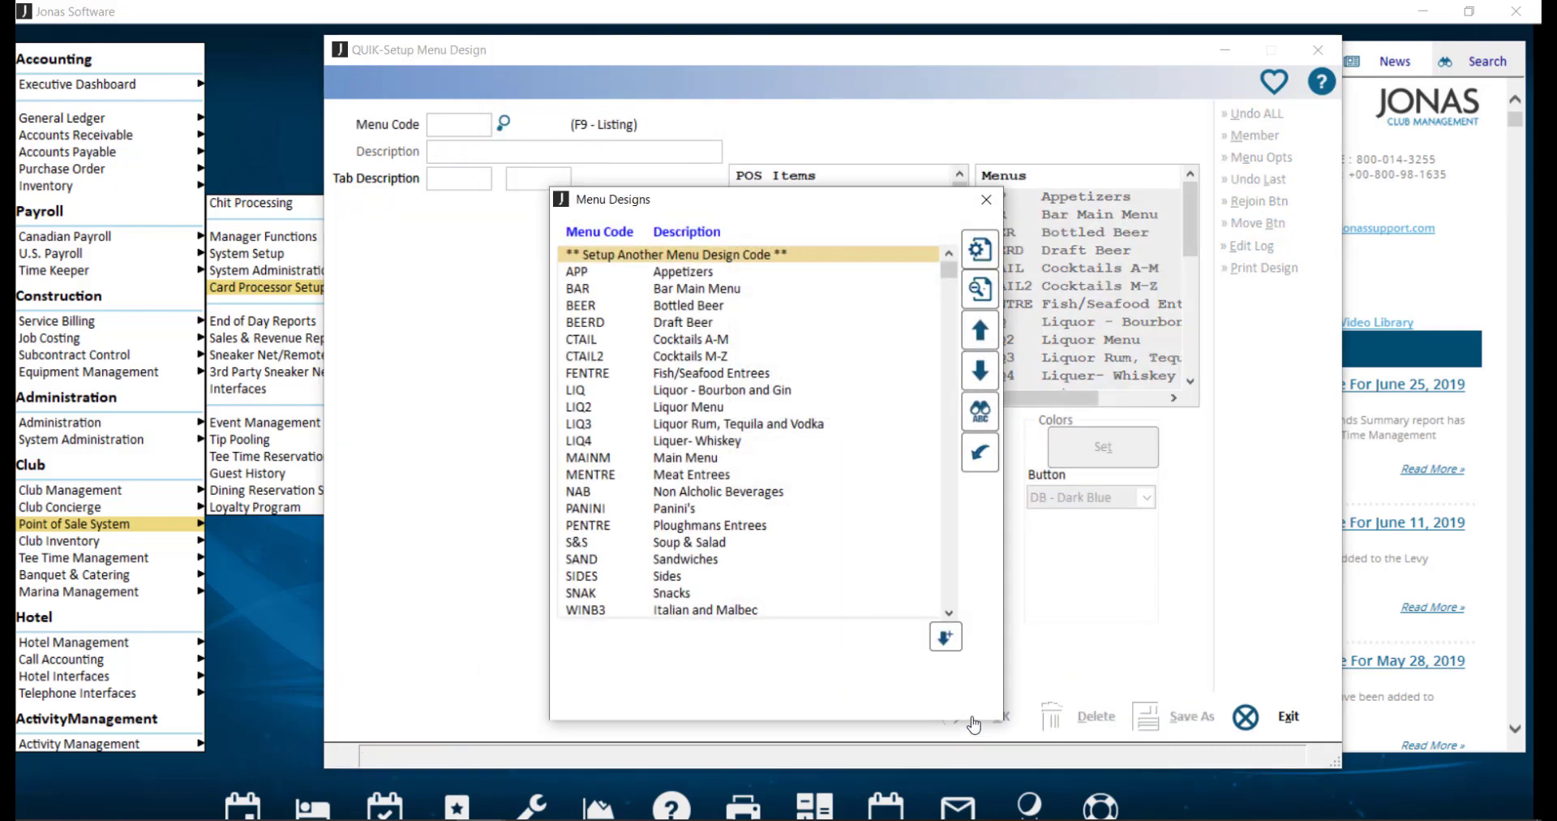
{"action": "key", "text": "Escape"}
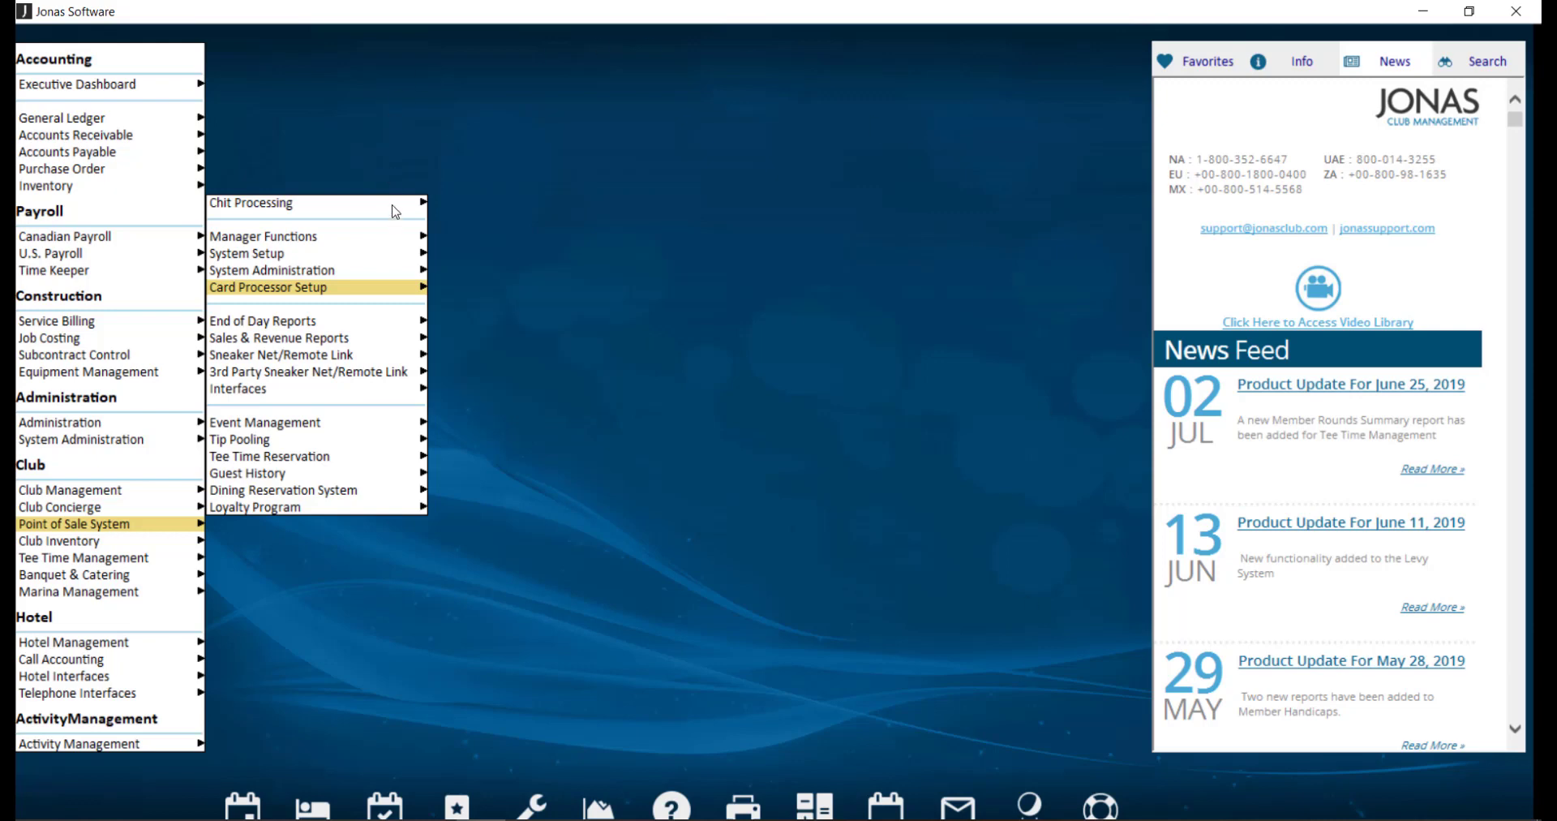
{"action": "mouse_move", "coordinate": [251, 202]}
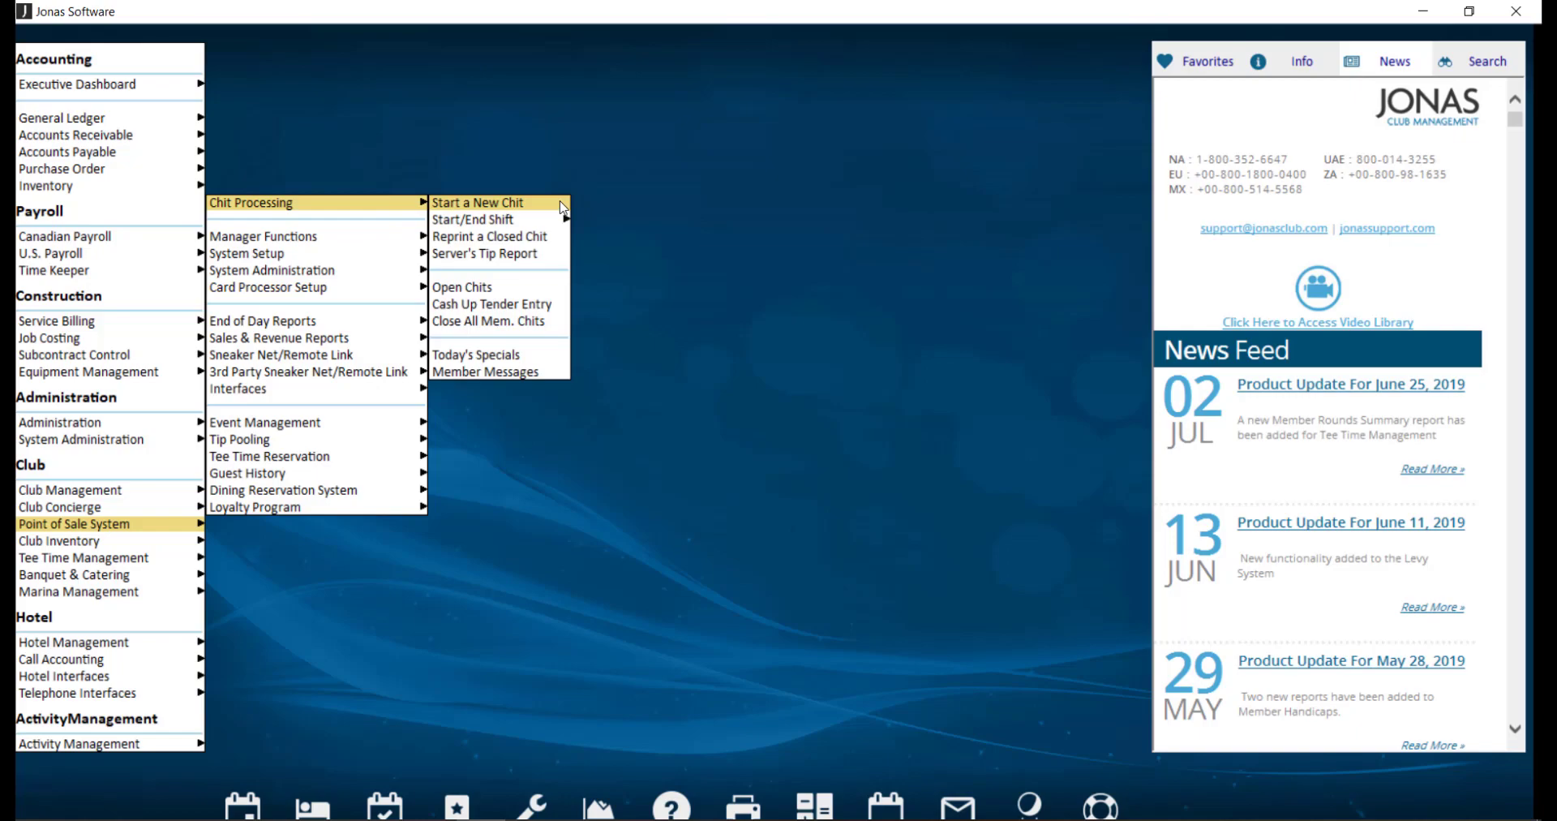
Open a new chit on table #6 for the paying member, entering 2 covers.
{"action": "left_click", "coordinate": [562, 208]}
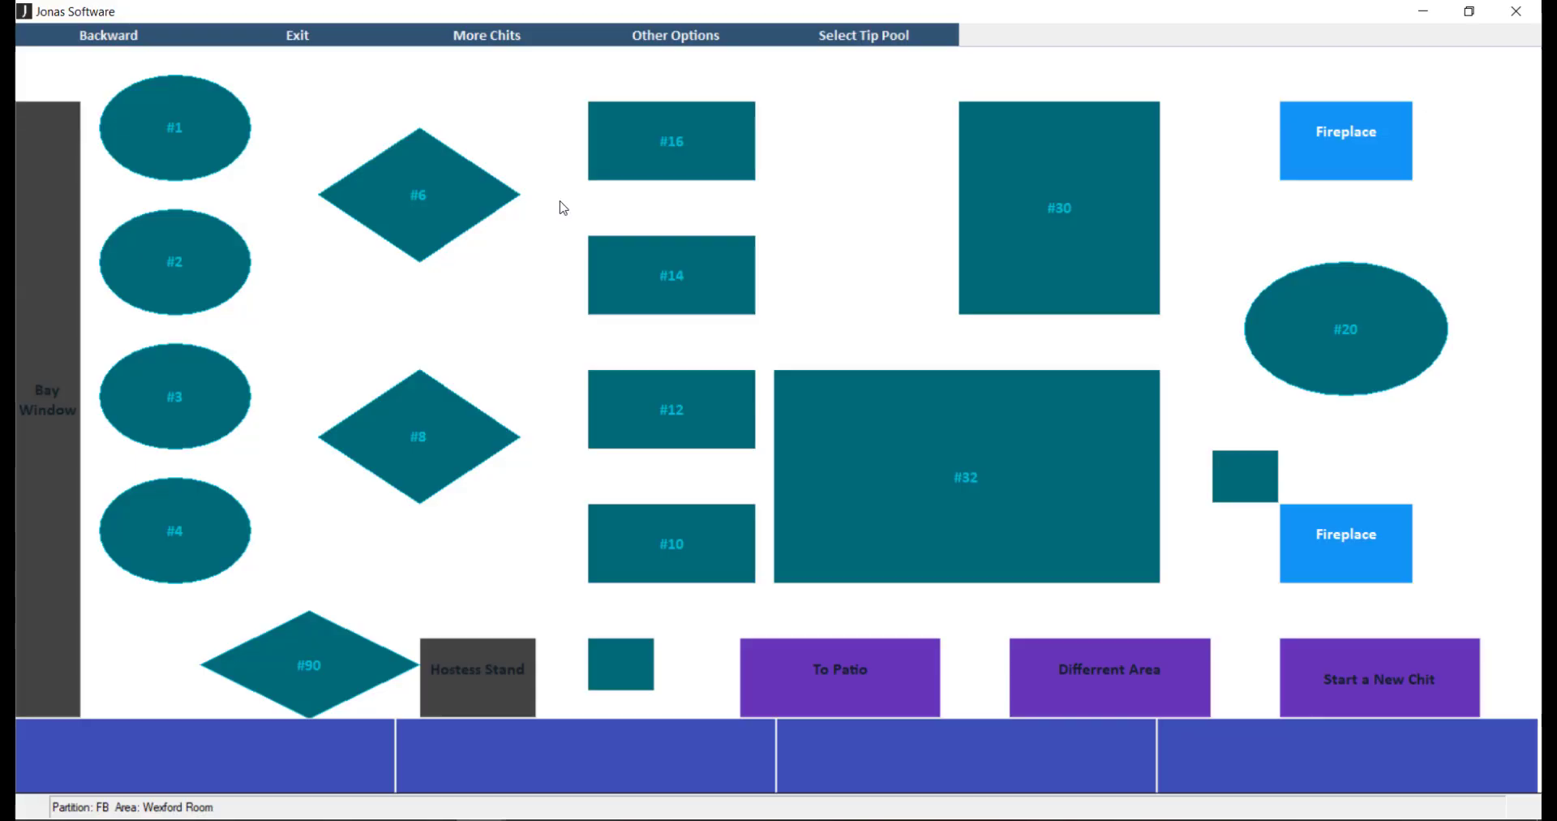
{"action": "left_click", "coordinate": [457, 192]}
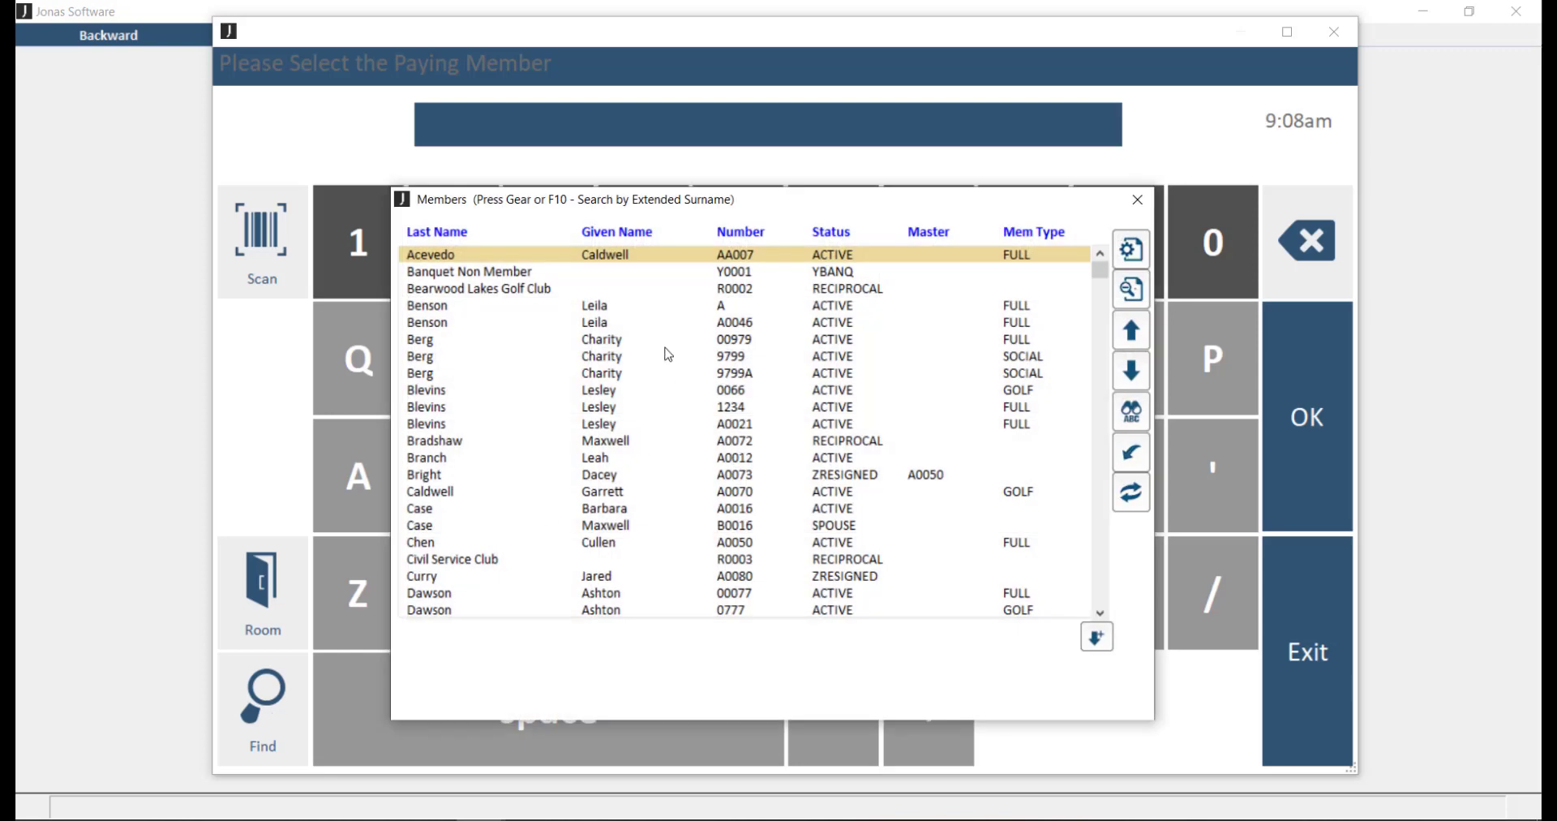
{"action": "double_click", "coordinate": [632, 542]}
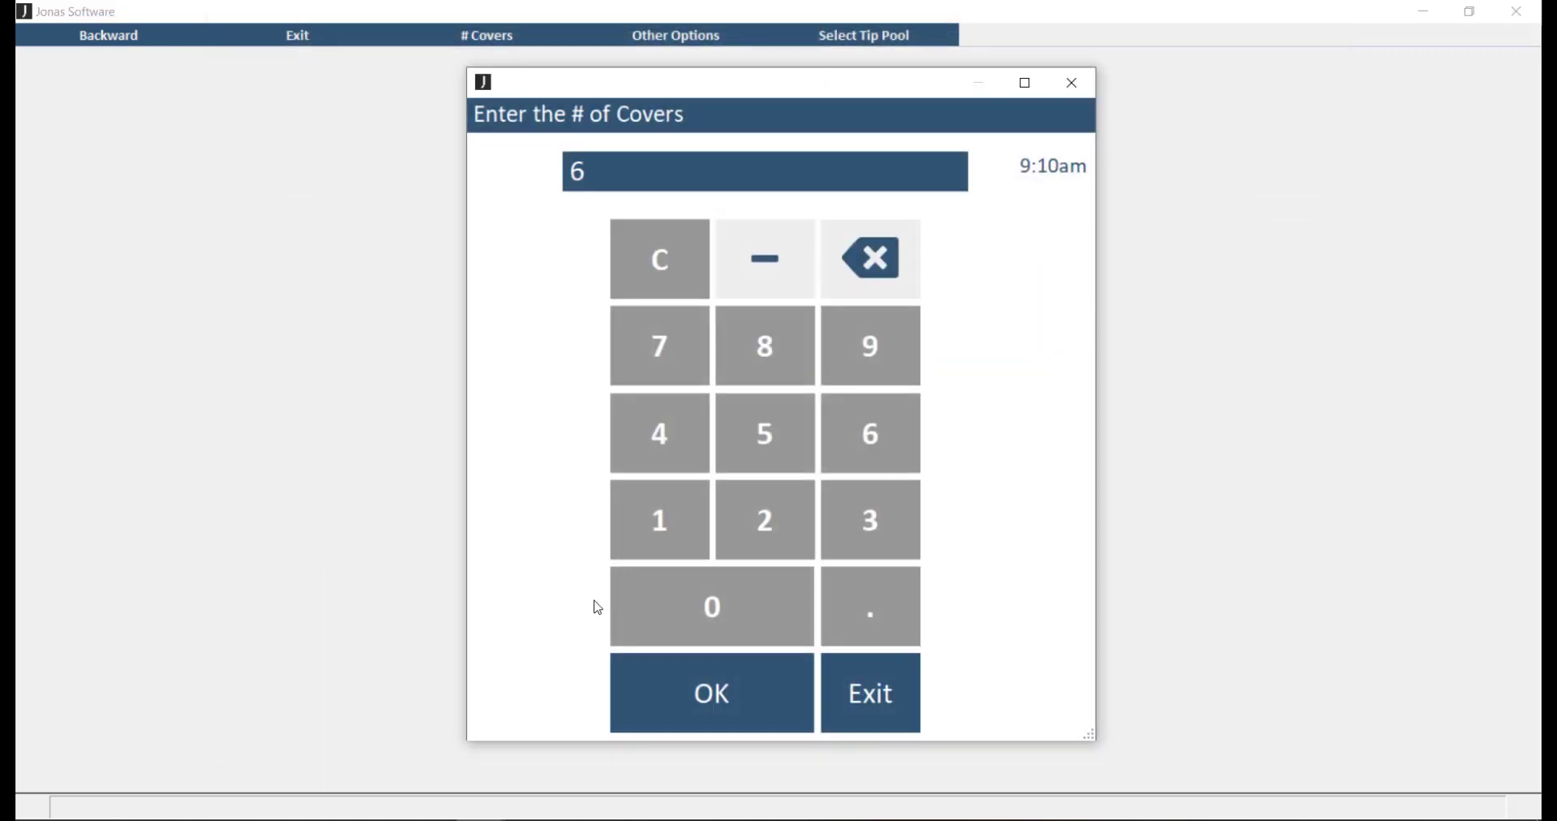
{"action": "left_click", "coordinate": [762, 519]}
Confirm the 2 covers and add a Summer Special for seat 1.
{"action": "left_click", "coordinate": [758, 676]}
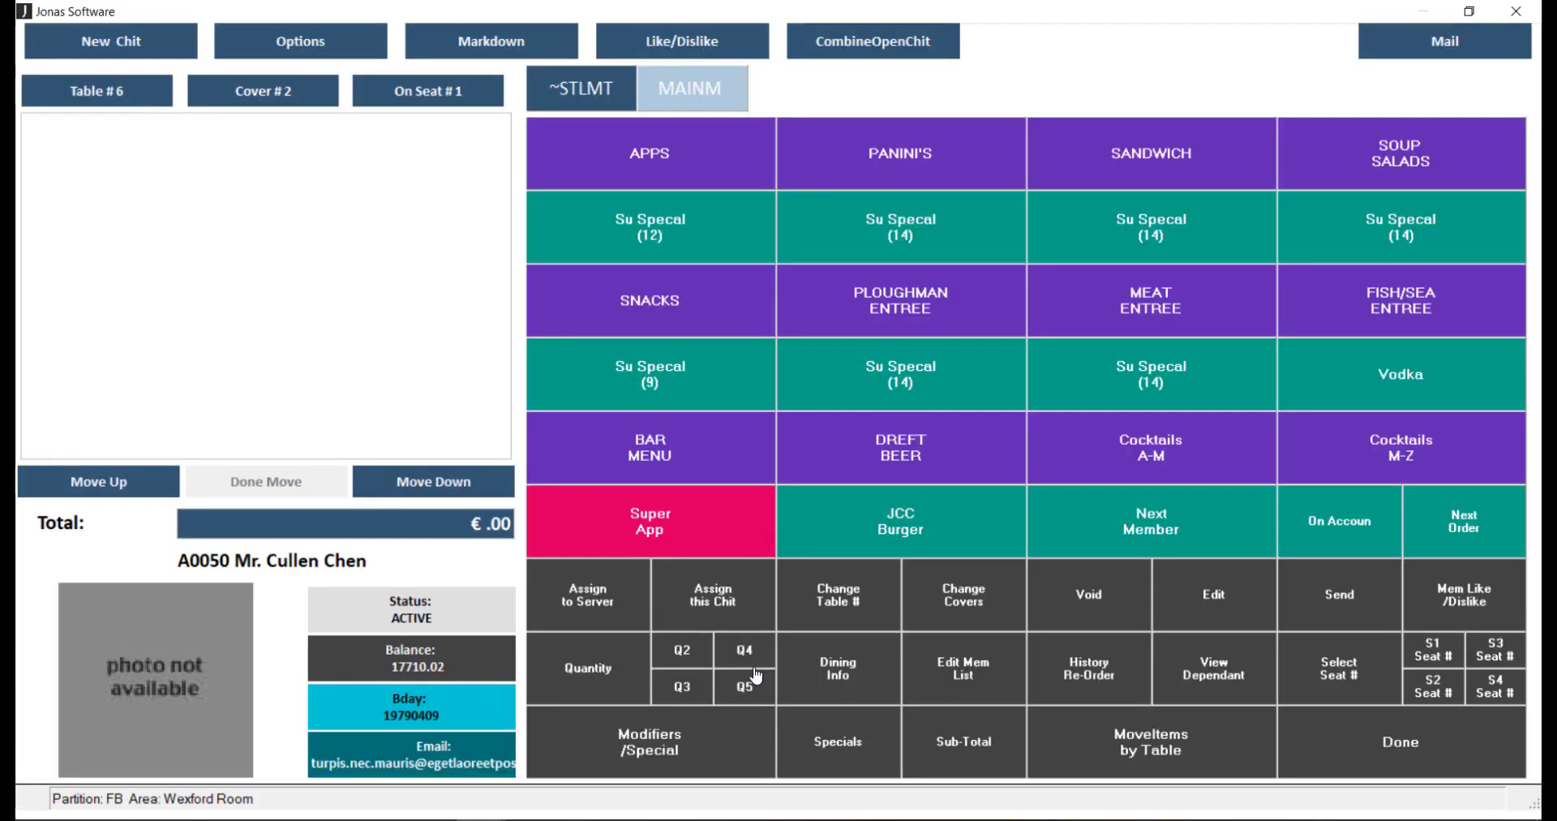
{"action": "left_click", "coordinate": [869, 248]}
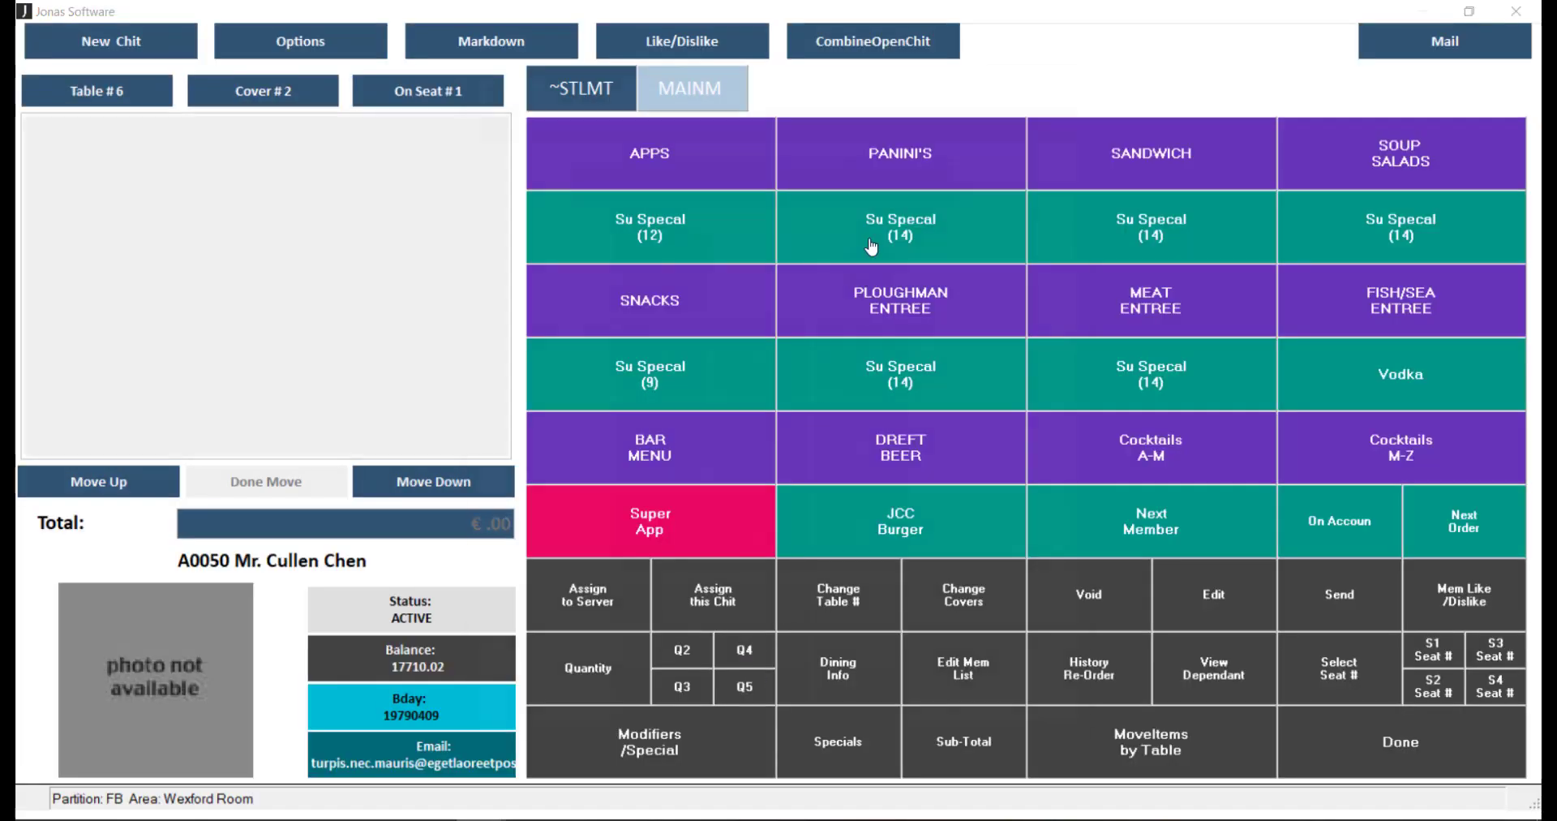
{"action": "left_click", "coordinate": [686, 531]}
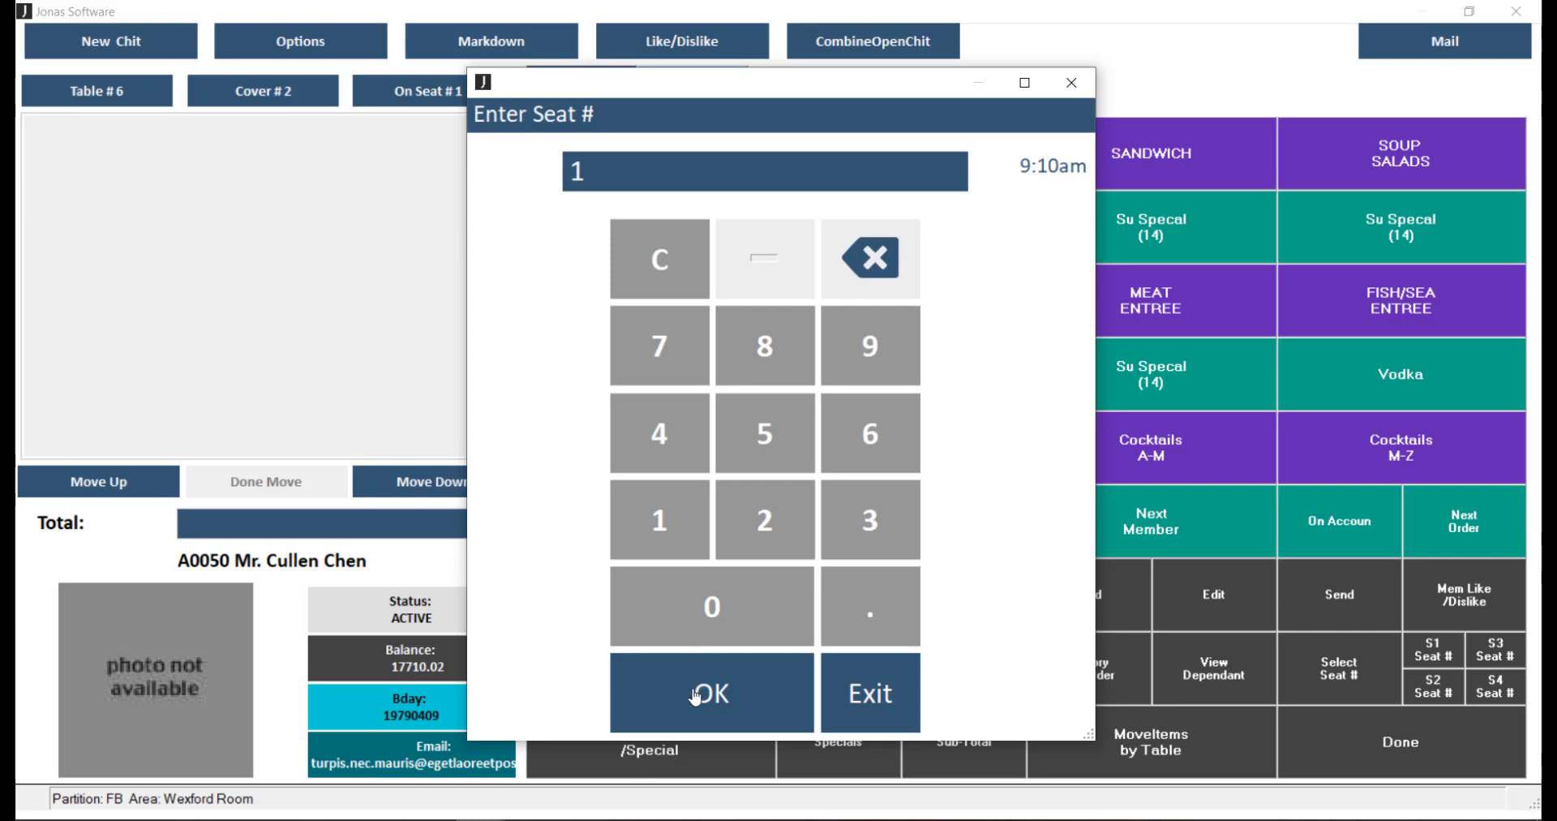
{"action": "left_click", "coordinate": [695, 695]}
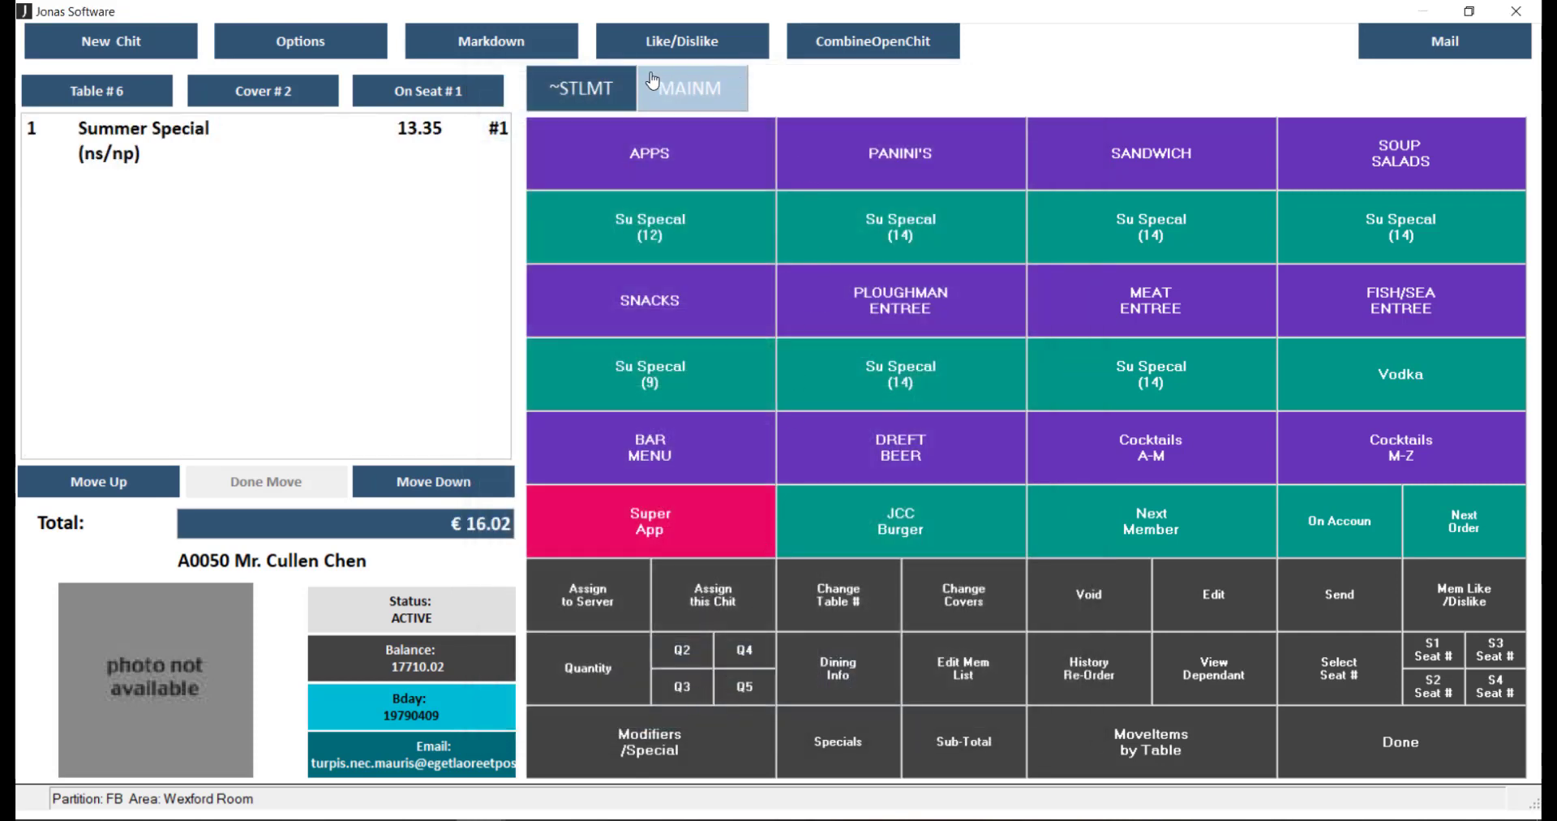
Send the Summer Special to the kitchen without printing and show the €16.02 chit's settlement options.
{"action": "left_click", "coordinate": [611, 91]}
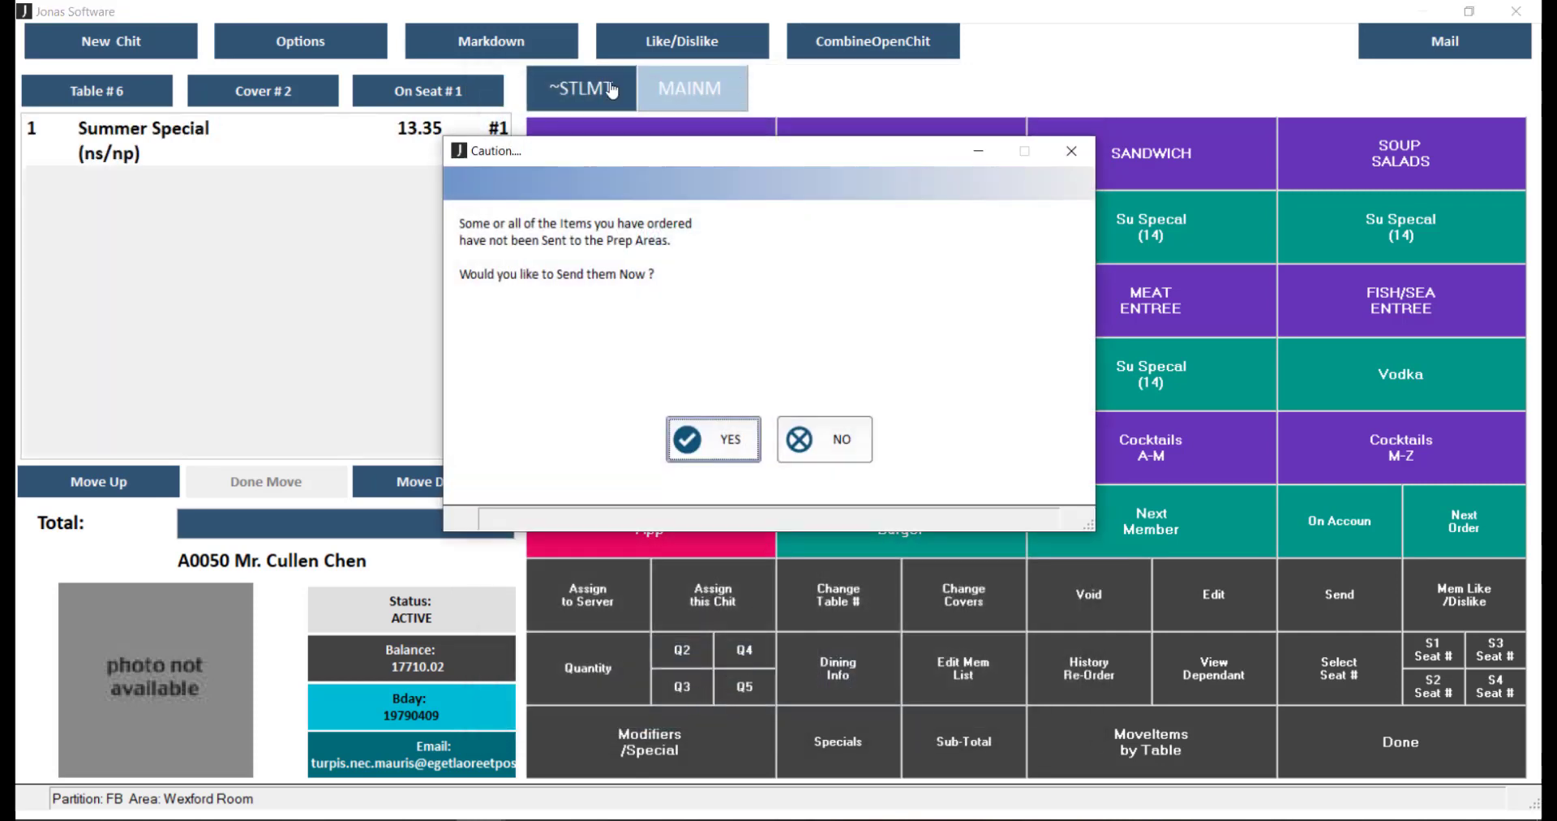
{"action": "left_click", "coordinate": [718, 442]}
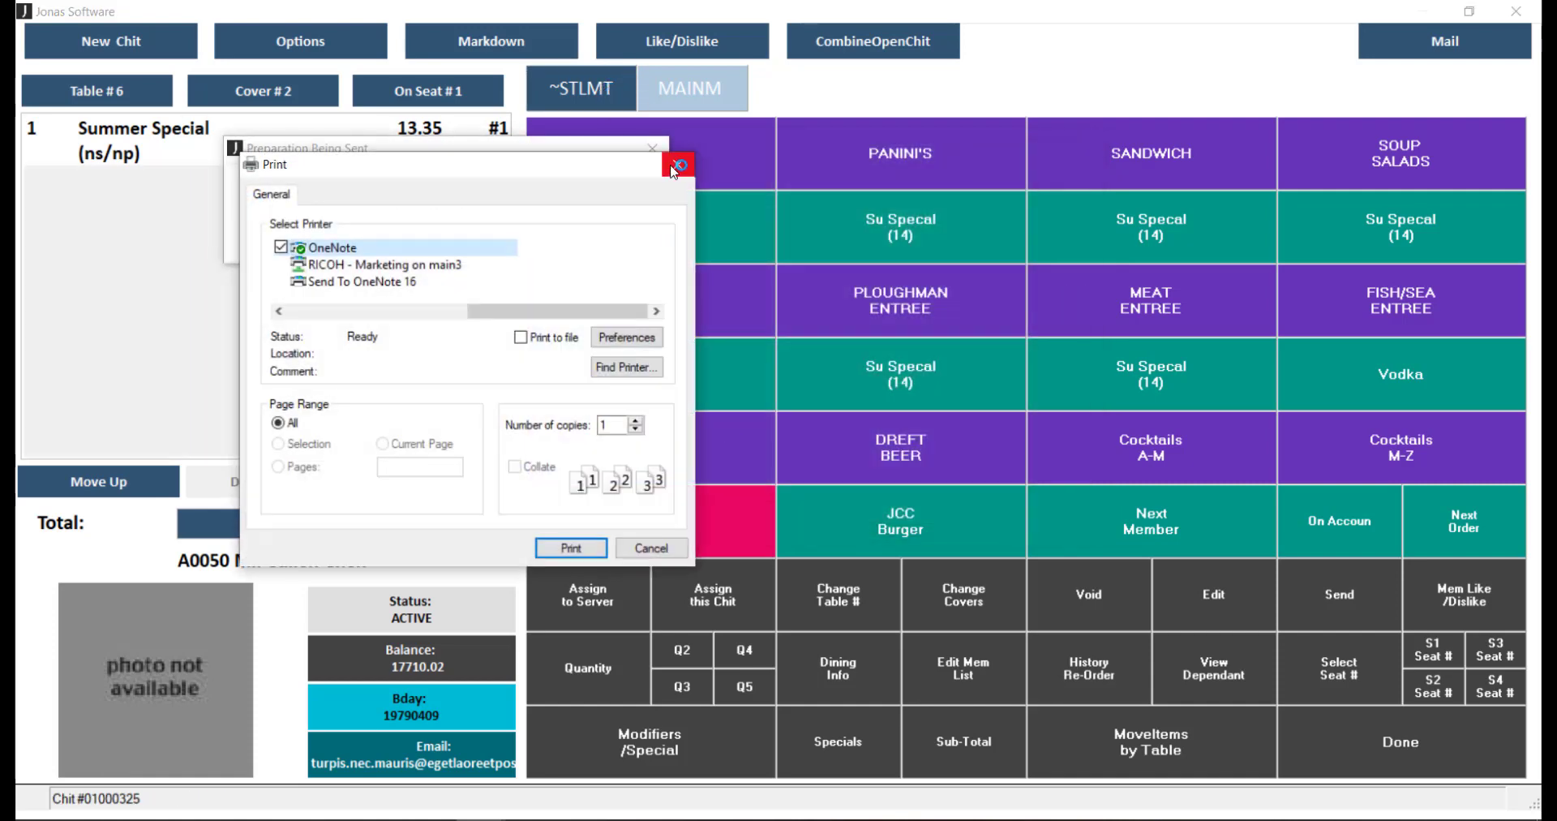
{"action": "left_click", "coordinate": [679, 161]}
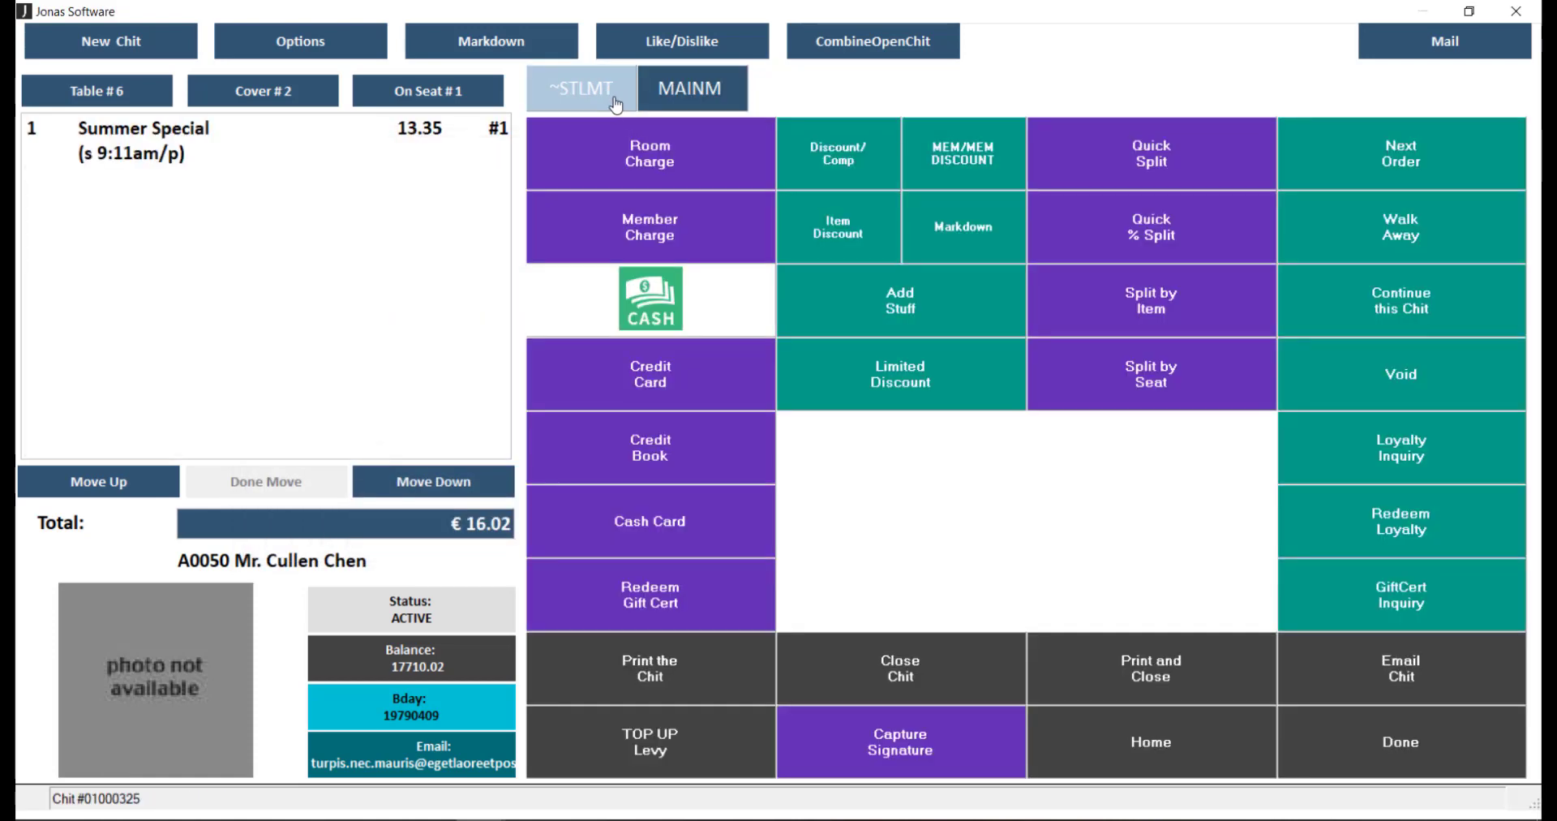